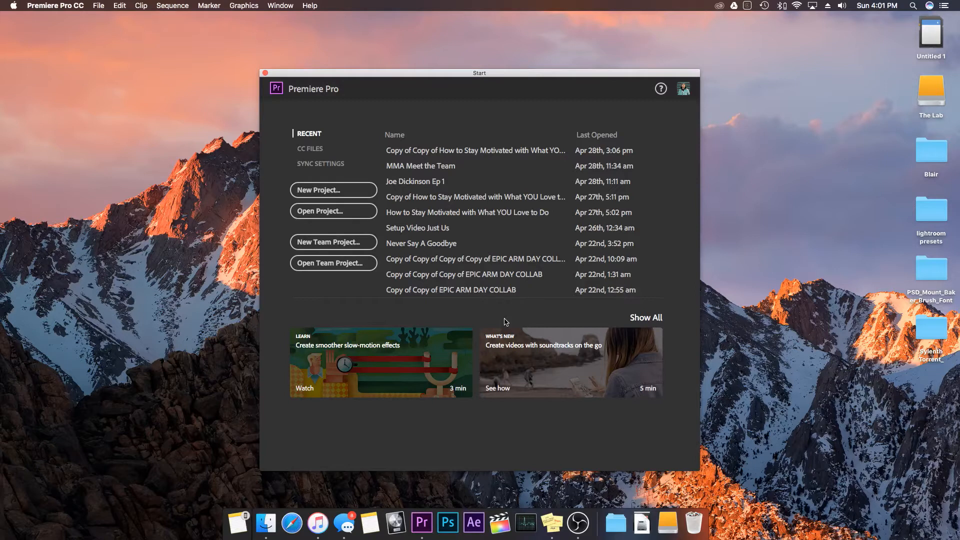
# - Create a new project named How To Edit Like A Pro, stored in /Volumes/The Lab/Adobe
pyautogui.click(335, 190)
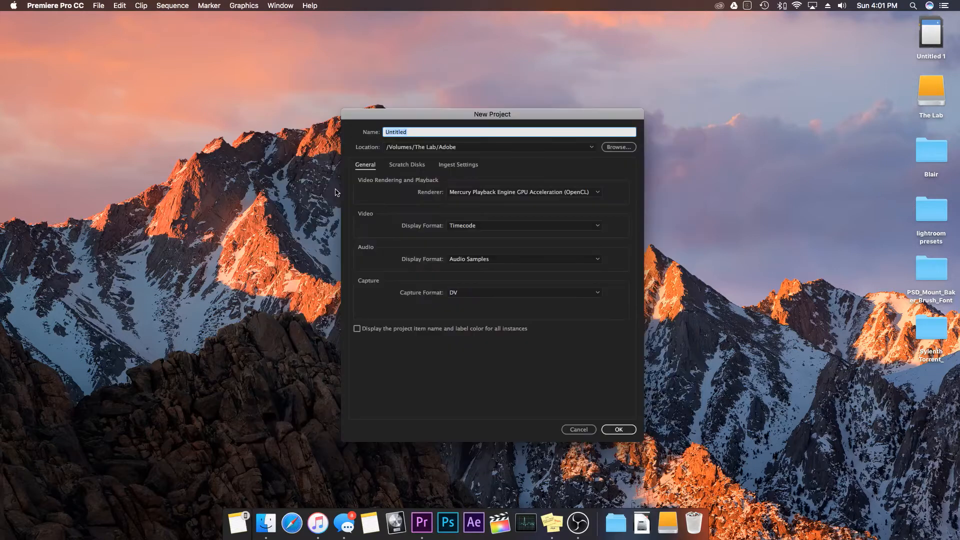
pyautogui.click(615, 147)
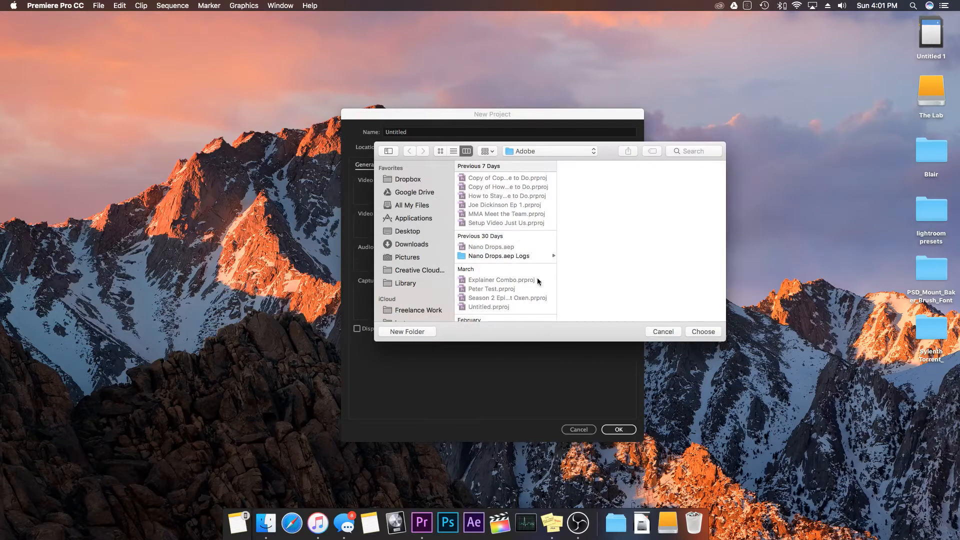
pyautogui.click(703, 332)
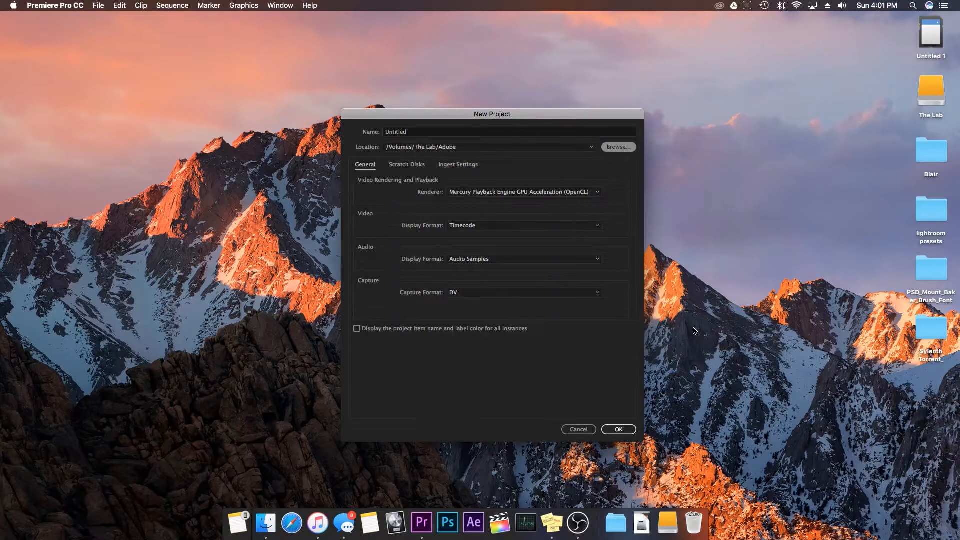
pyautogui.click(434, 135)
pyautogui.doubleClick(435, 135)
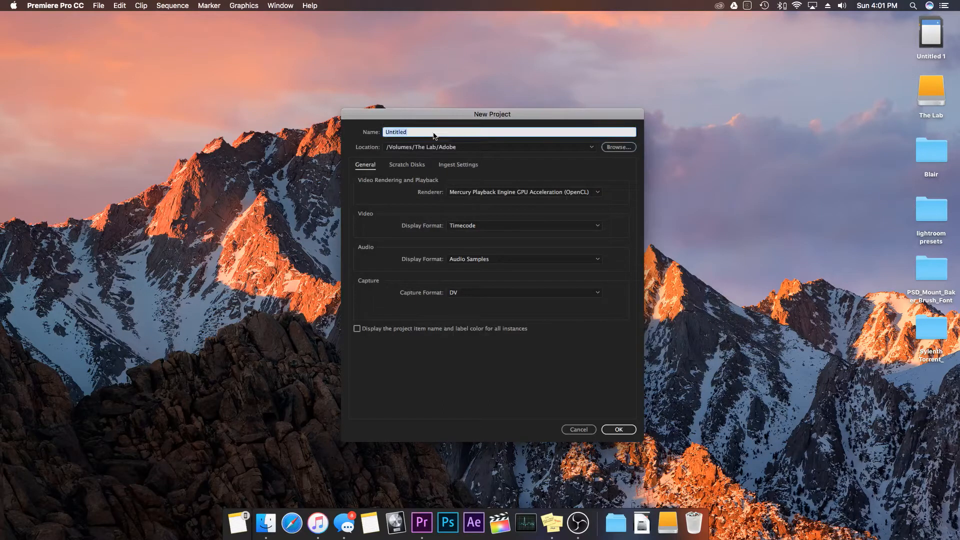
pyautogui.write('How To Edit Like A Pro')
pyautogui.click(616, 430)
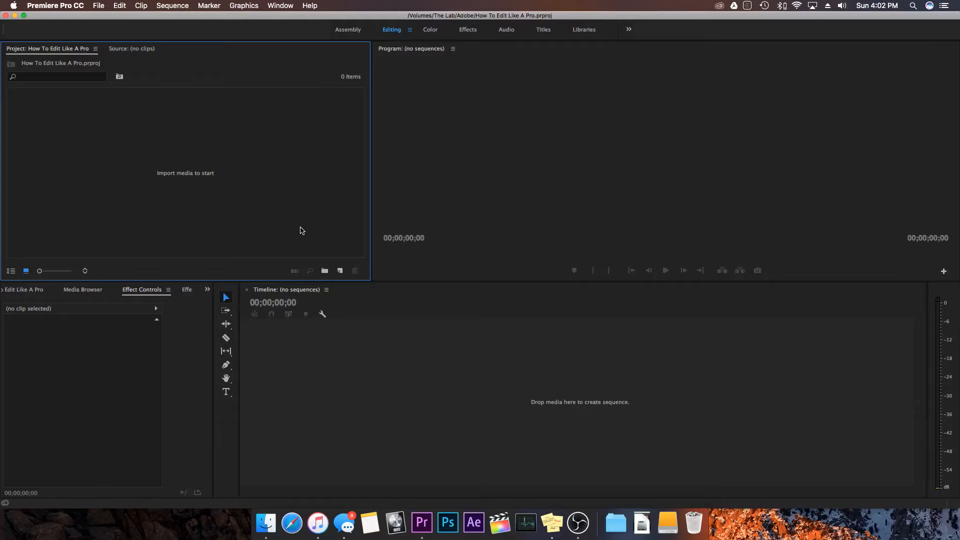
# - Import the clips C0008.MP4 through C0012.MP4 from the Cin folder in Finder into the project
pyautogui.rightClick(302, 231)
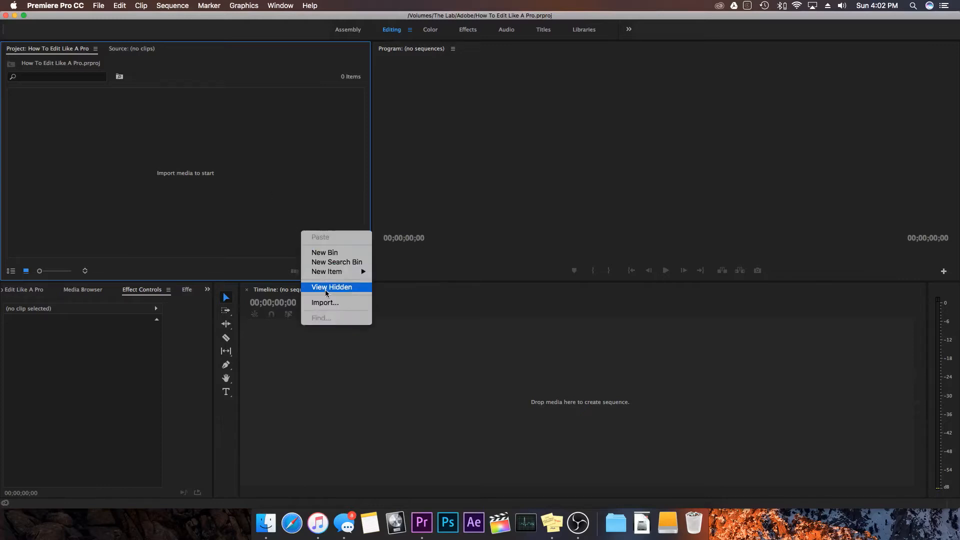
pyautogui.click(214, 121)
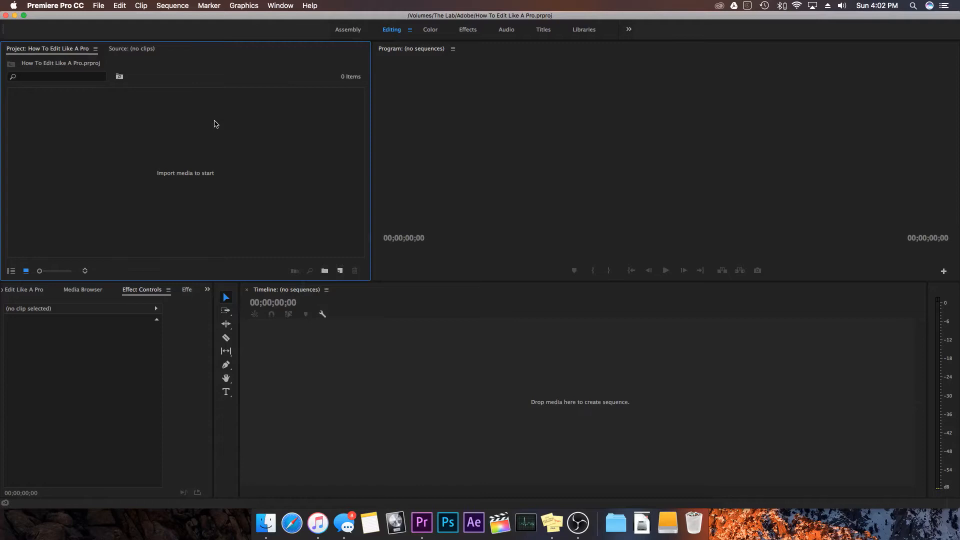
pyautogui.click(266, 521)
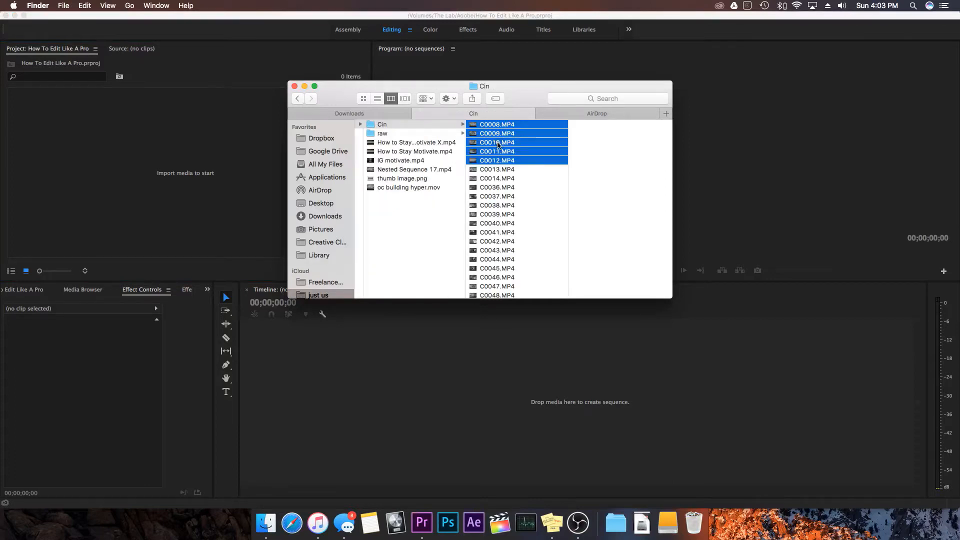
pyautogui.moveTo(498, 145); pyautogui.dragTo(224, 163)
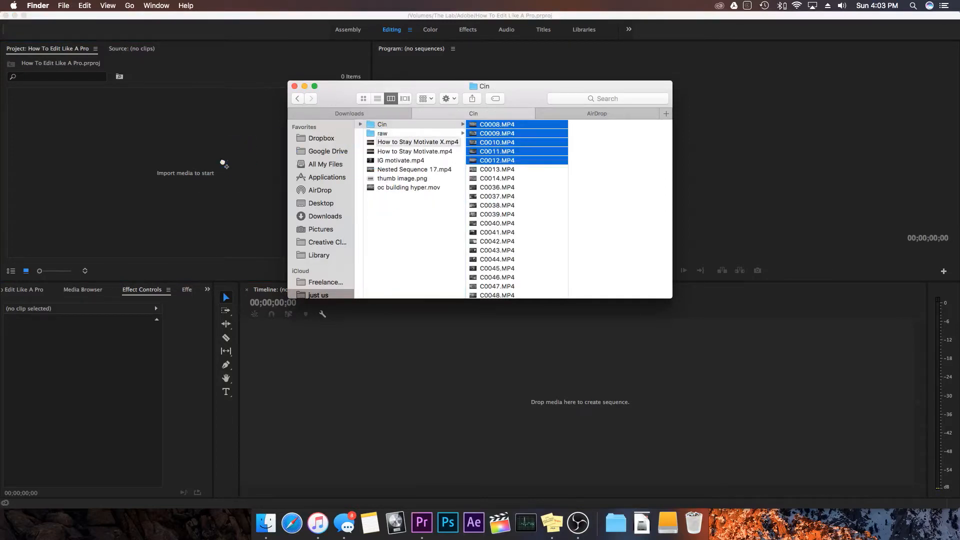
pyautogui.click(235, 177)
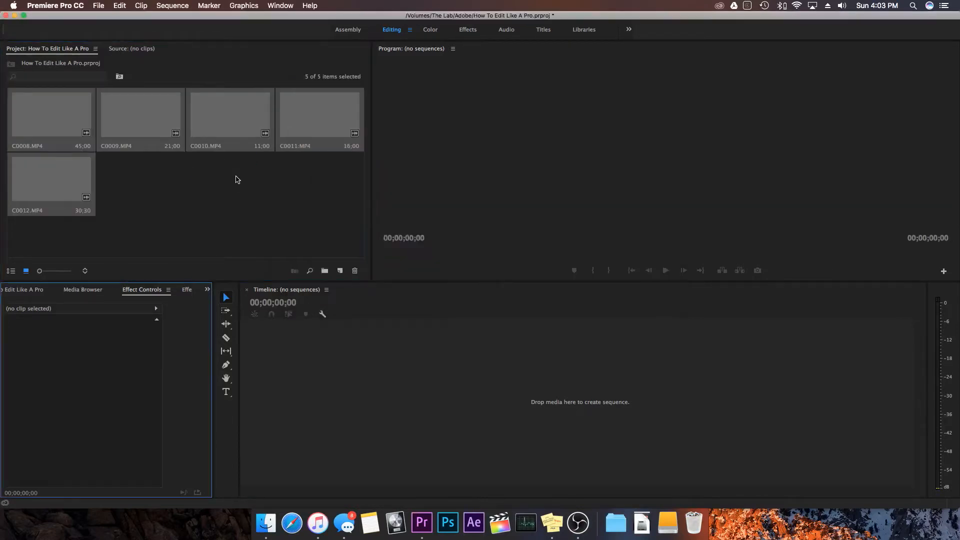
pyautogui.click(217, 223)
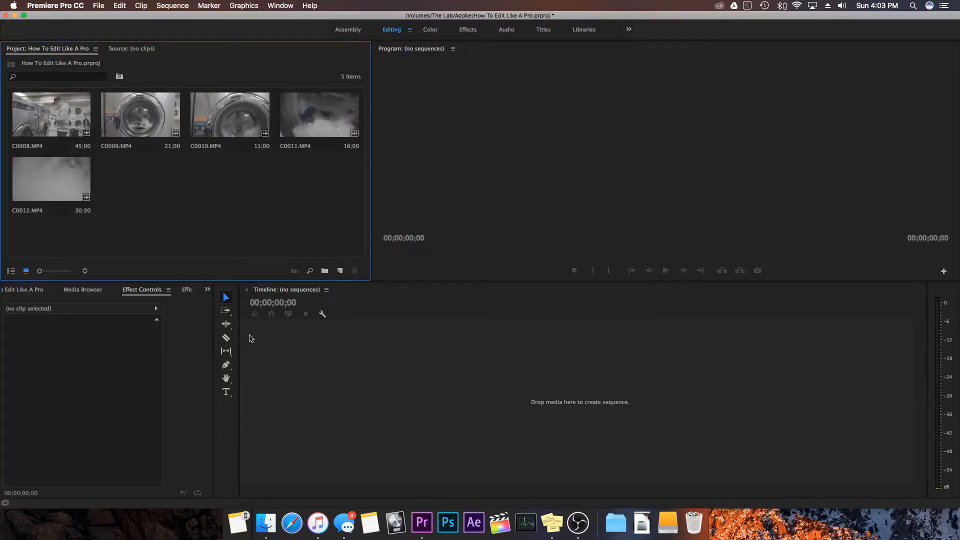
# - Import the clips C0016.MP4 and C0017.MP4 from the raw folder in Finder into the project
pyautogui.click(266, 523)
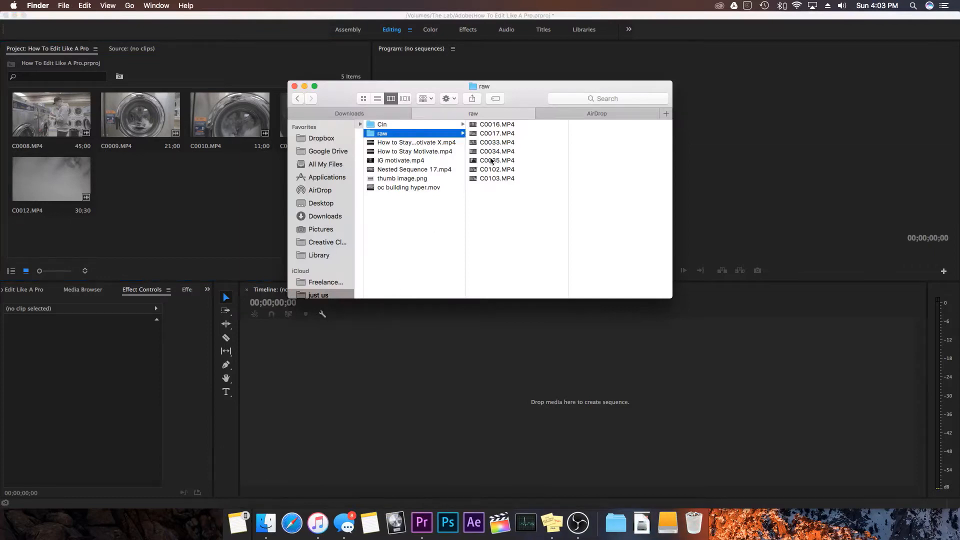
pyautogui.click(499, 125)
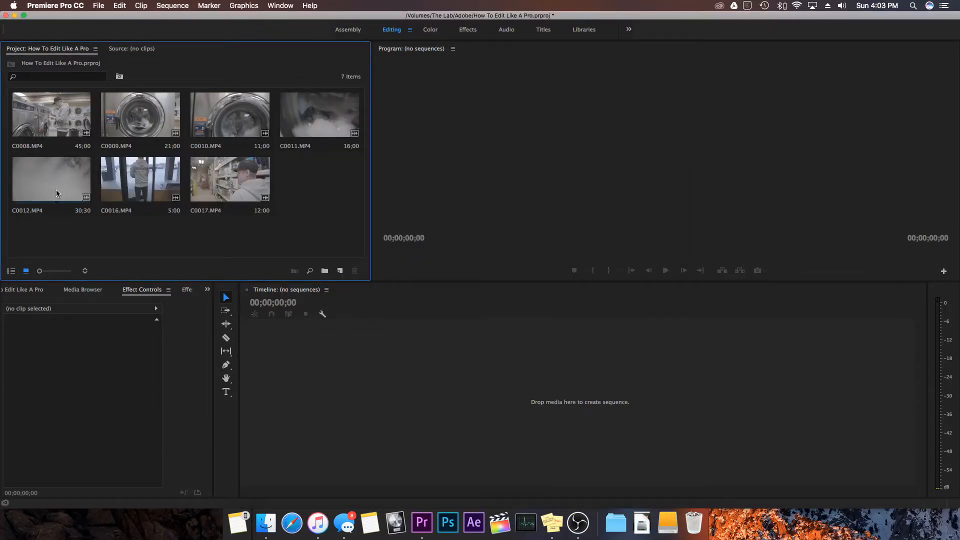
pyautogui.click(70, 175)
pyautogui.press('z')
pyautogui.keyDown('shift'); pyautogui.click(62, 130); pyautogui.keyUp('shift')
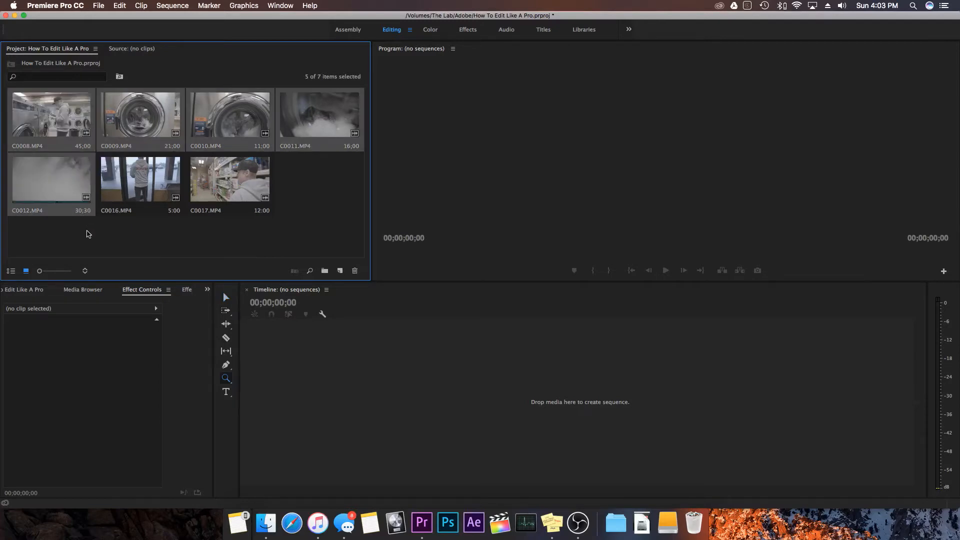
pyautogui.click(88, 234)
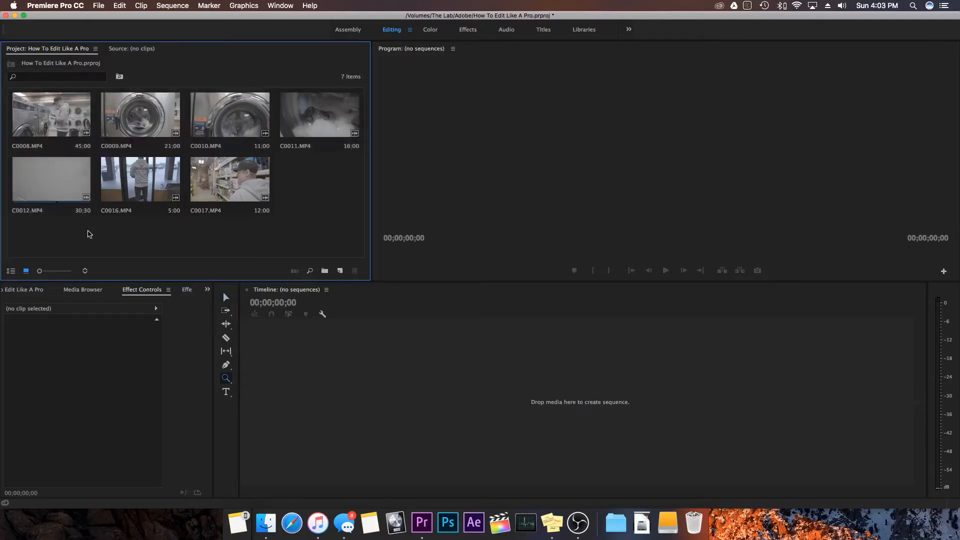
pyautogui.moveTo(238, 229); pyautogui.dragTo(175, 227)
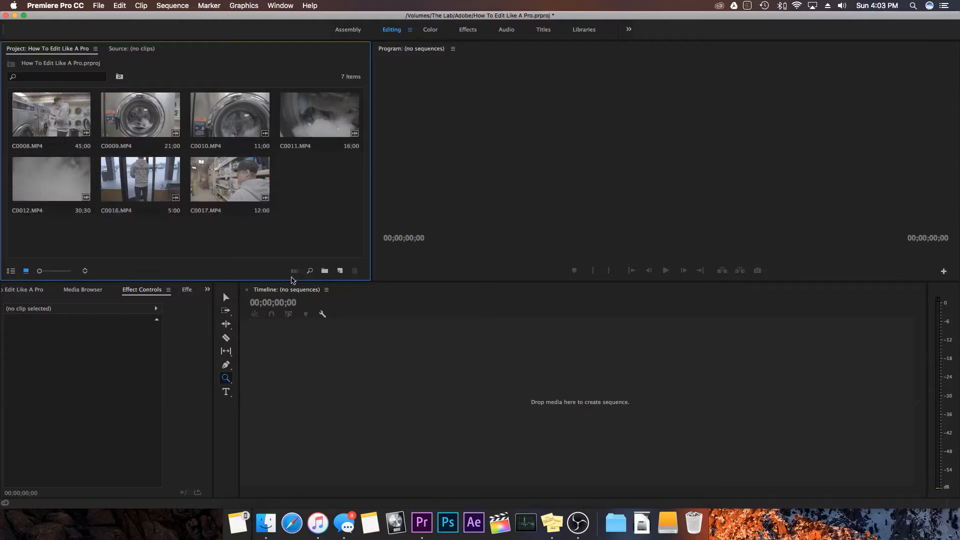
# - Create a new bin named slo mo in the project
pyautogui.click(325, 271)
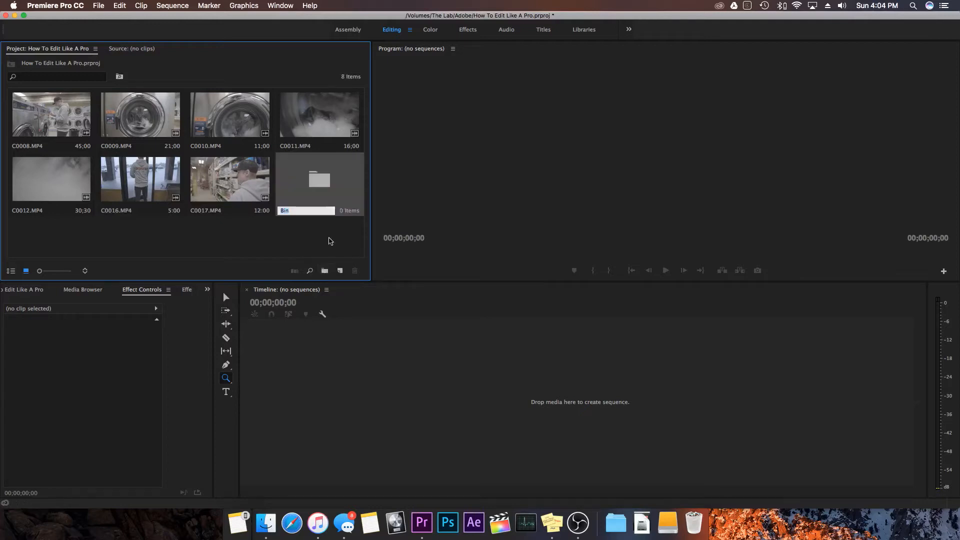
pyautogui.write('6')
pyautogui.write('lo mo')
pyautogui.press('Tab')
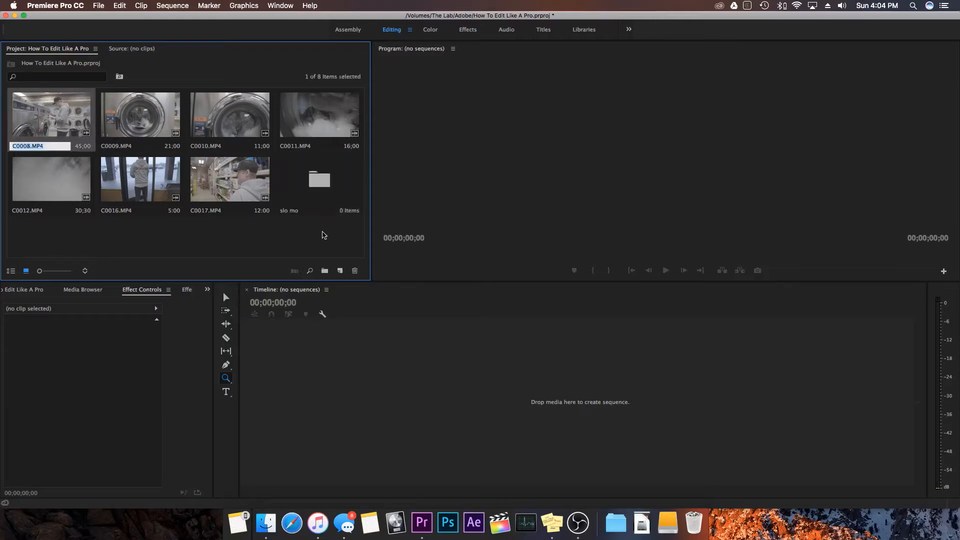
pyautogui.click(293, 248)
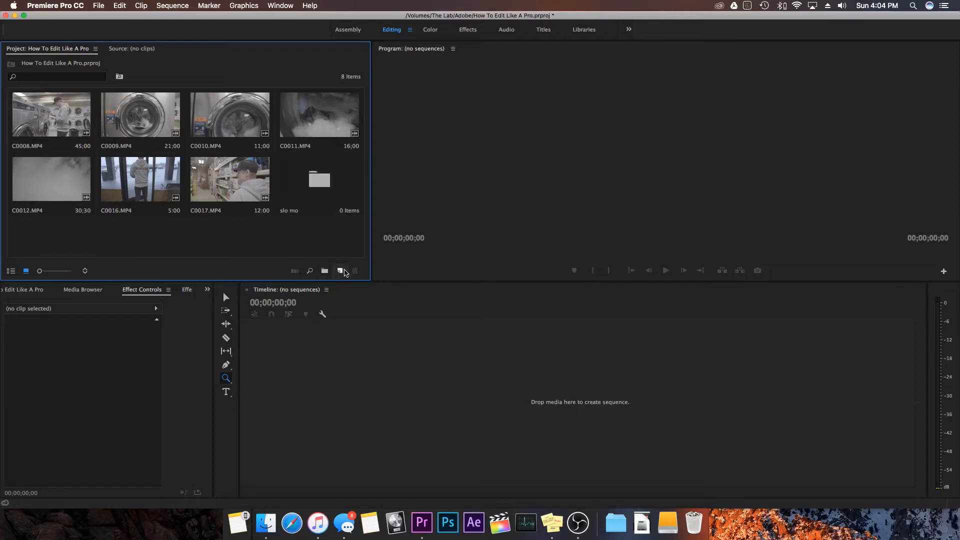
# - Create a second bin in the project and name it 24
pyautogui.click(325, 270)
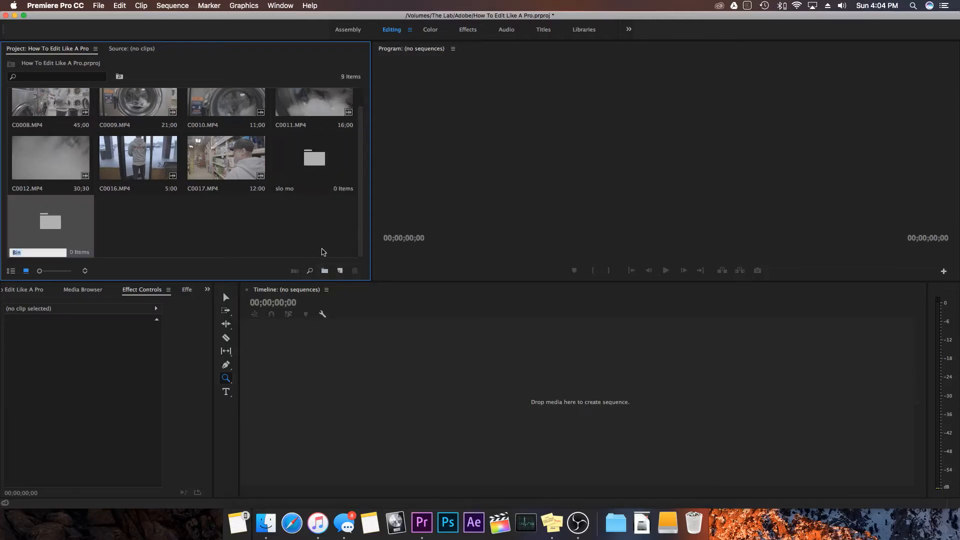
pyautogui.write('raw4')
pyautogui.press('Return')
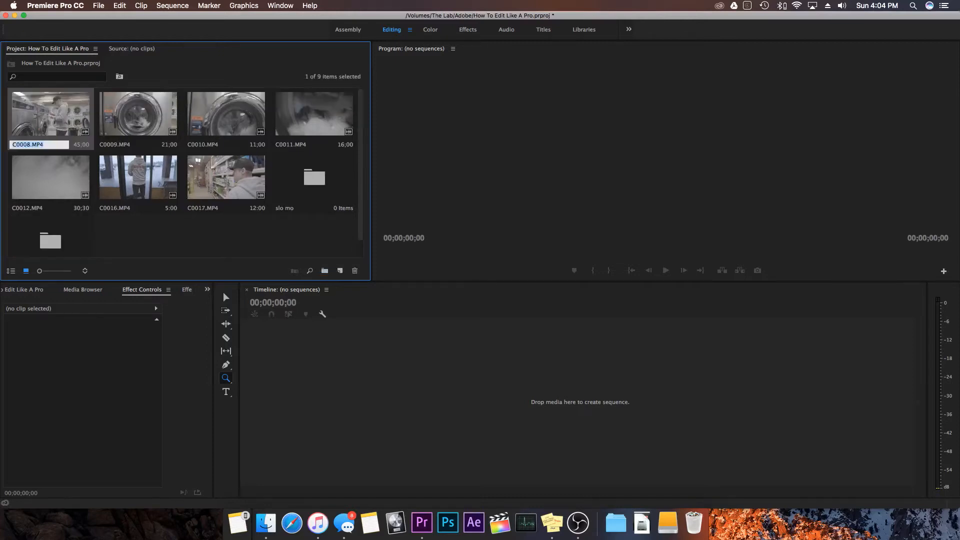
pyautogui.click(225, 233)
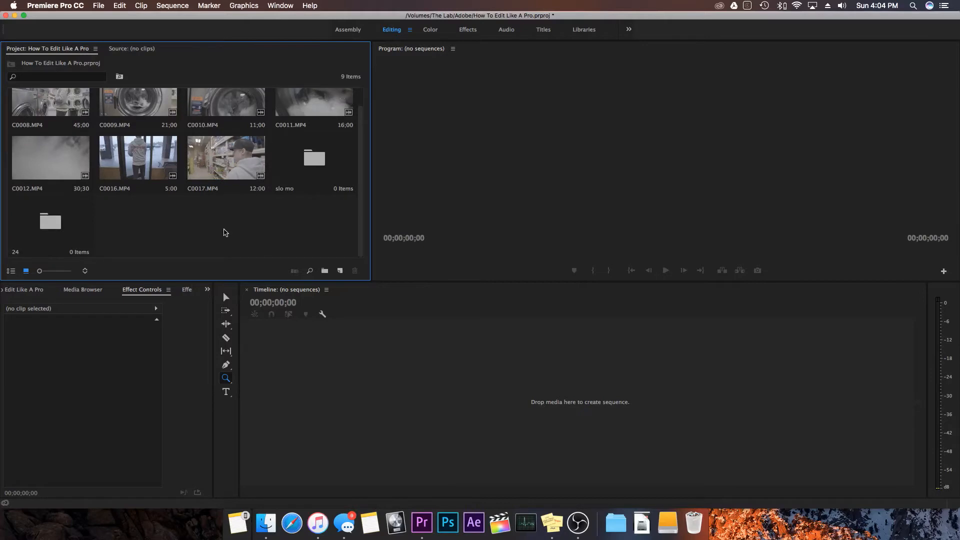
# - Move the clips C0016.MP4 and C0017.MP4 into the 24 bin
pyautogui.scroll(2, 223, 233)
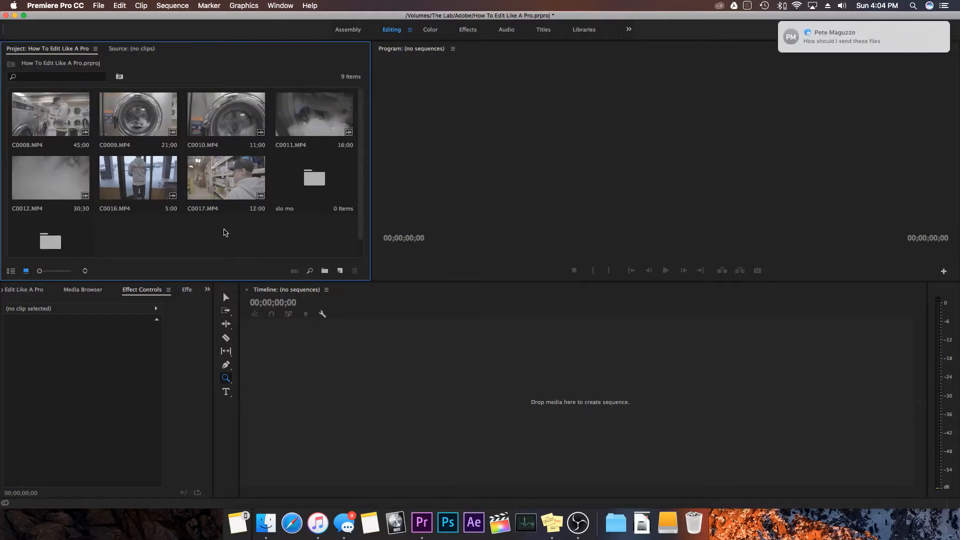
pyautogui.press('F10')
pyautogui.moveTo(225, 232); pyautogui.dragTo(52, 231)
pyautogui.scroll(-2, 147, 167)
# - Move the five clips C0008.MP4 through C0012.MP4 into the slo mo bin
pyautogui.click(68, 173)
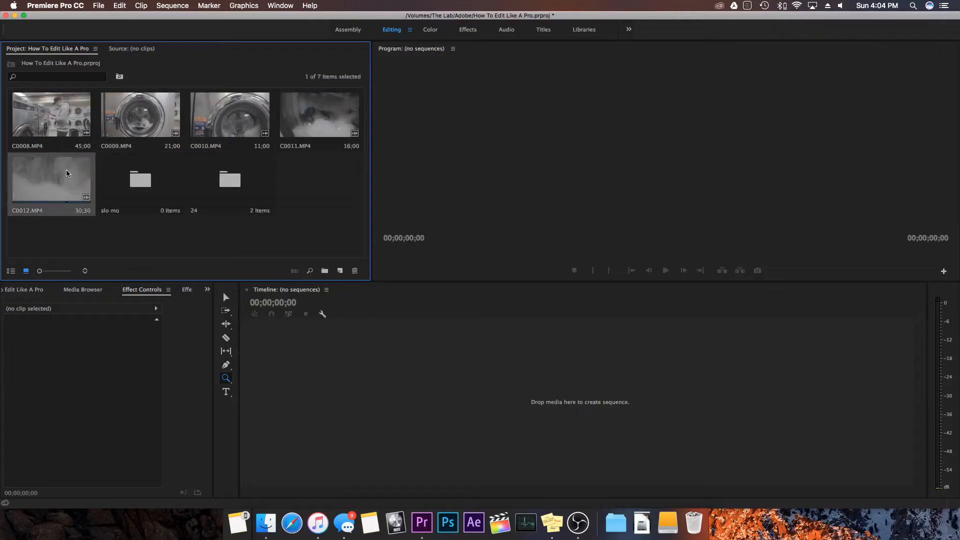
pyautogui.keyDown('shift'); pyautogui.click(66, 105); pyautogui.keyUp('shift')
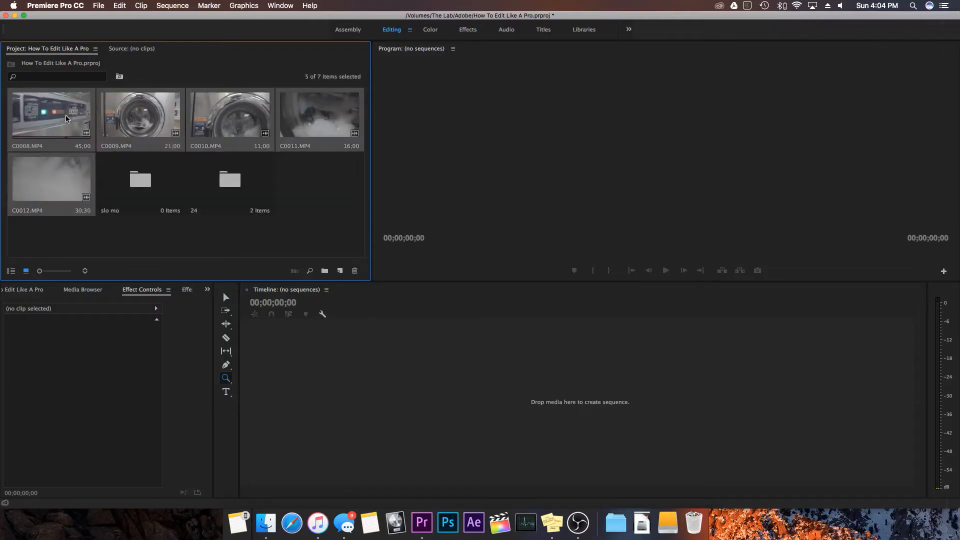
pyautogui.moveTo(66, 115); pyautogui.dragTo(135, 176)
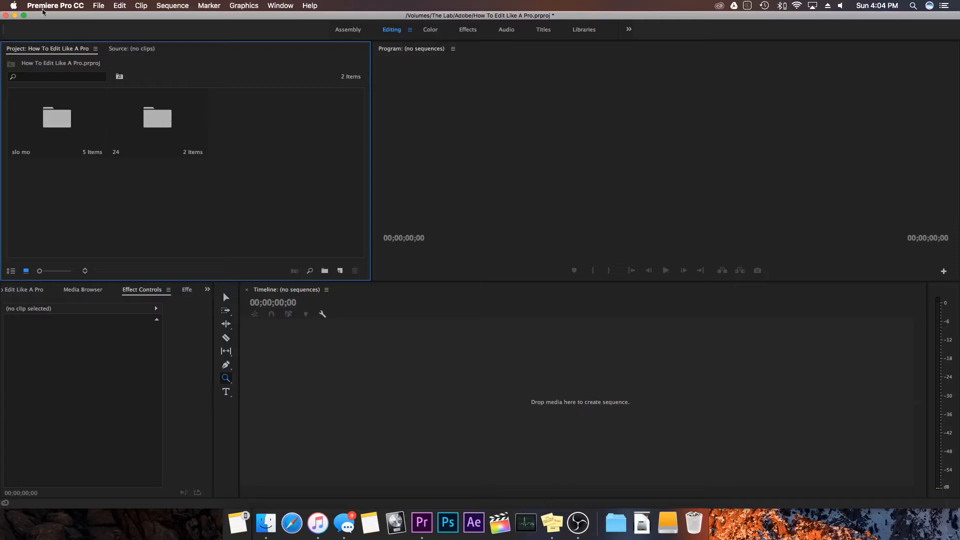
pyautogui.click(102, 4)
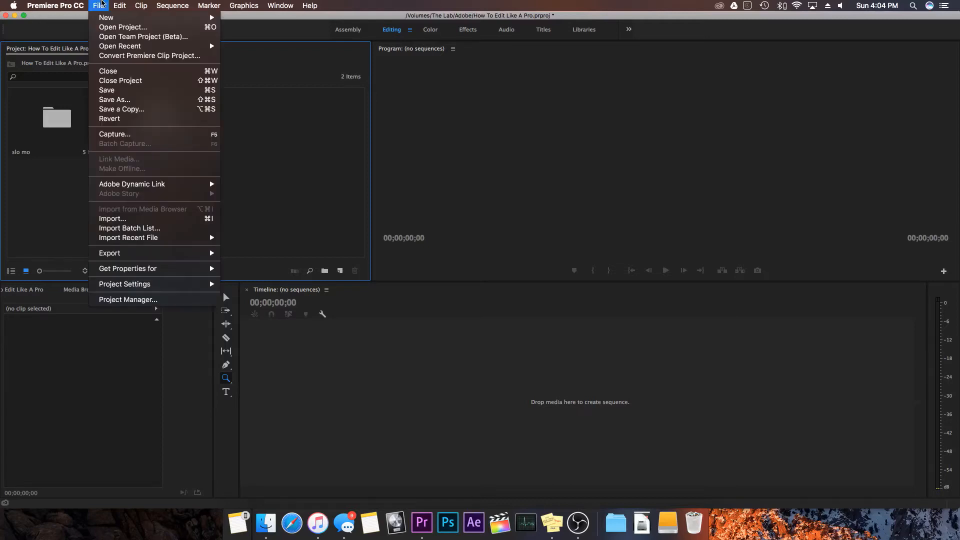
pyautogui.moveTo(106, 19)
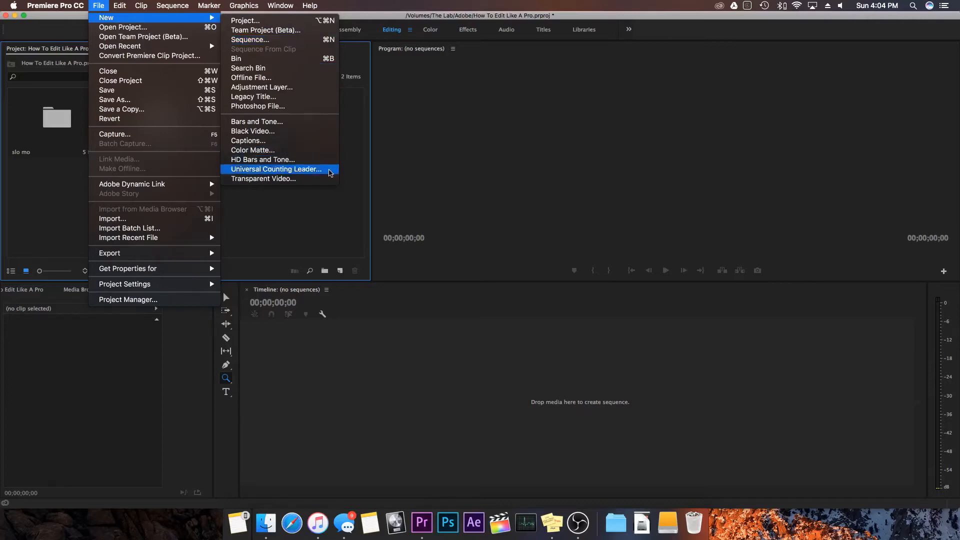
pyautogui.click(330, 209)
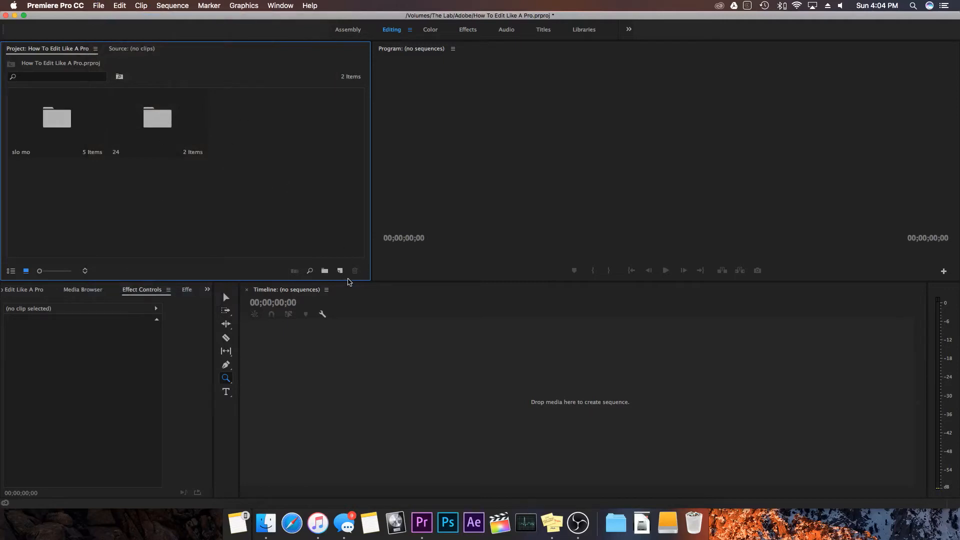
# - Start a new sequence using the custom 24p preset
pyautogui.click(340, 272)
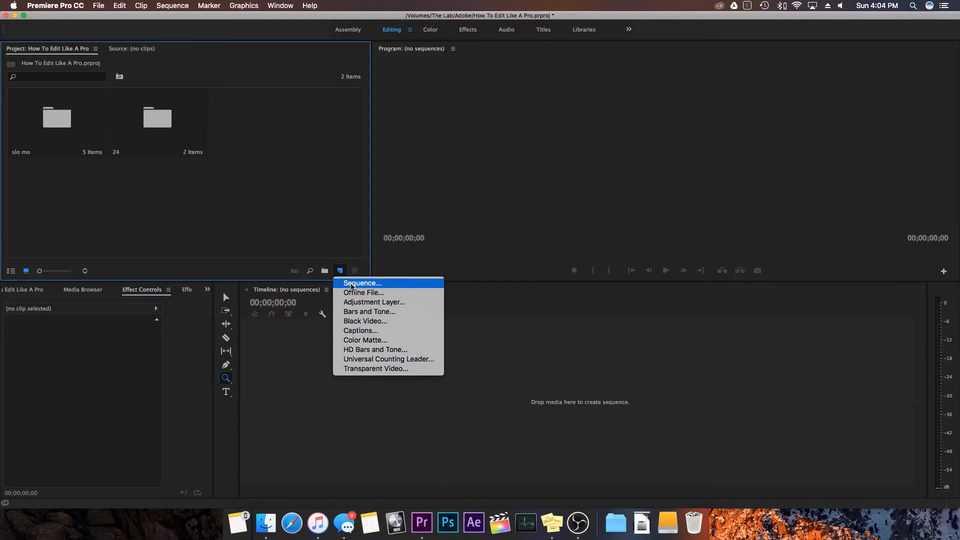
pyautogui.click(352, 284)
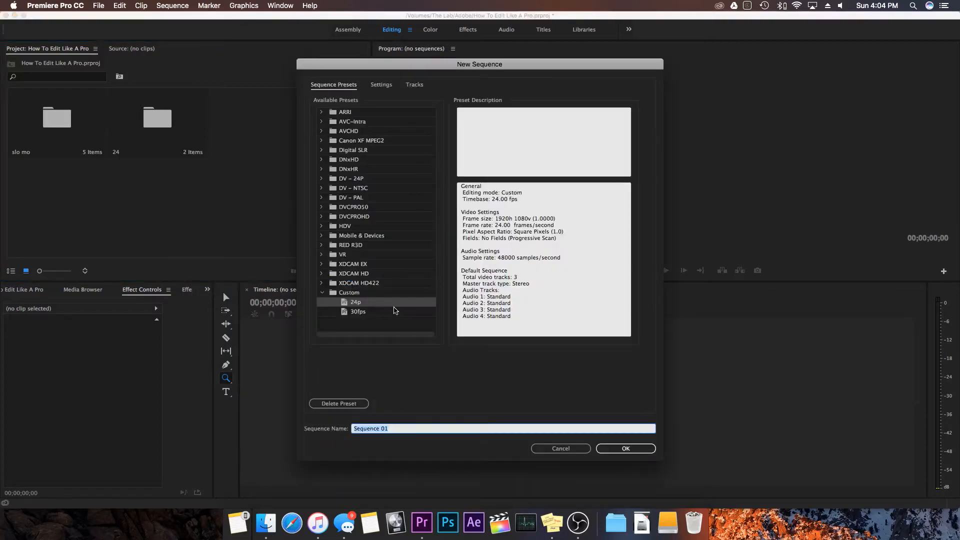
pyautogui.click(357, 304)
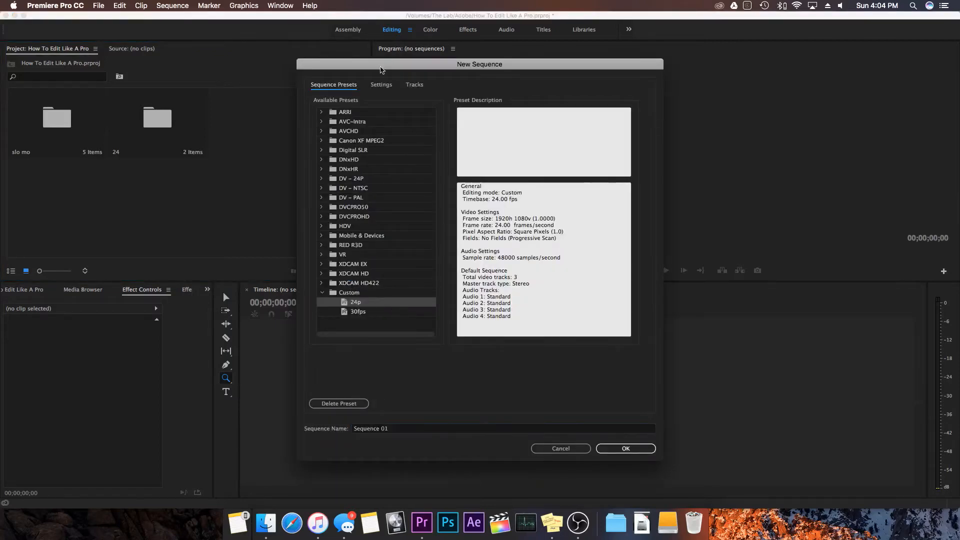
# - Check the editing mode and timebase options in the new sequence's settings
pyautogui.click(382, 86)
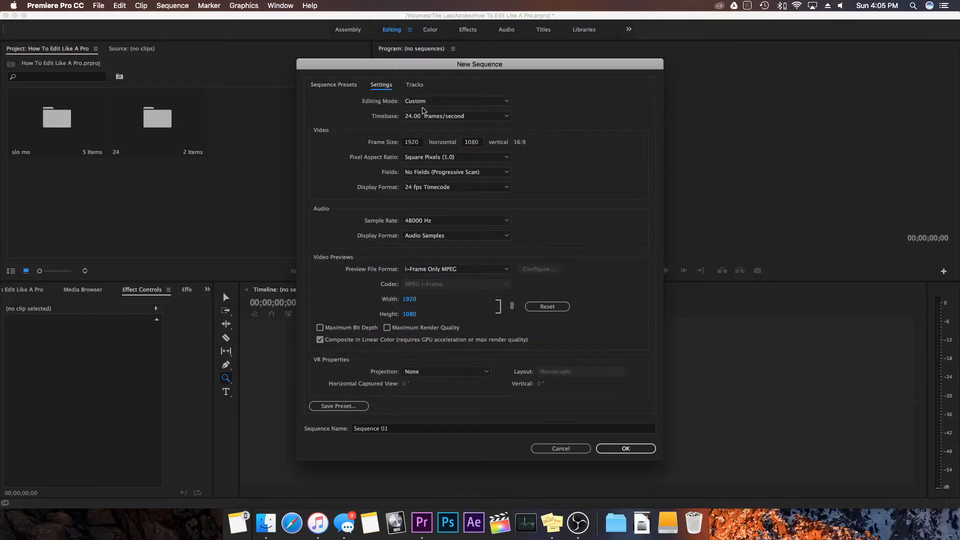
pyautogui.click(428, 102)
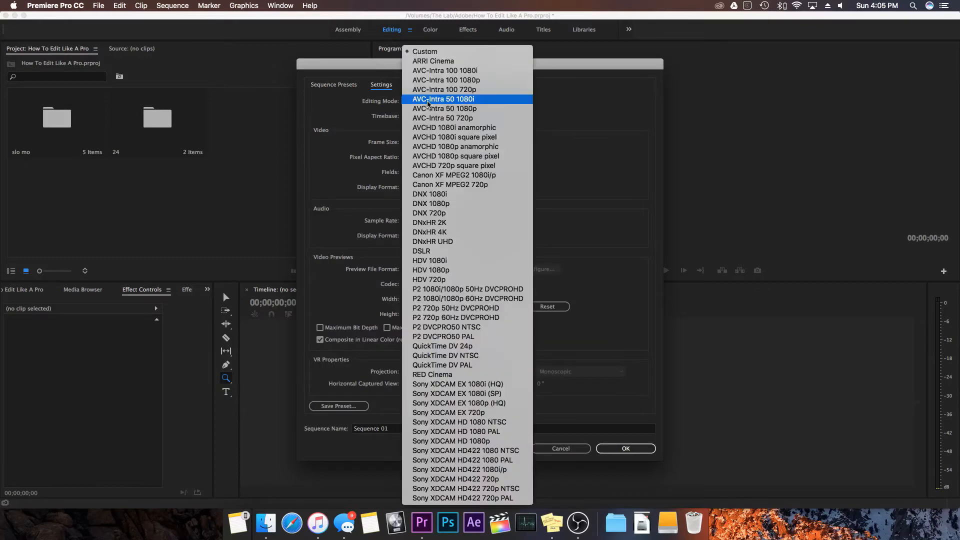
pyautogui.click(423, 52)
pyautogui.click(429, 117)
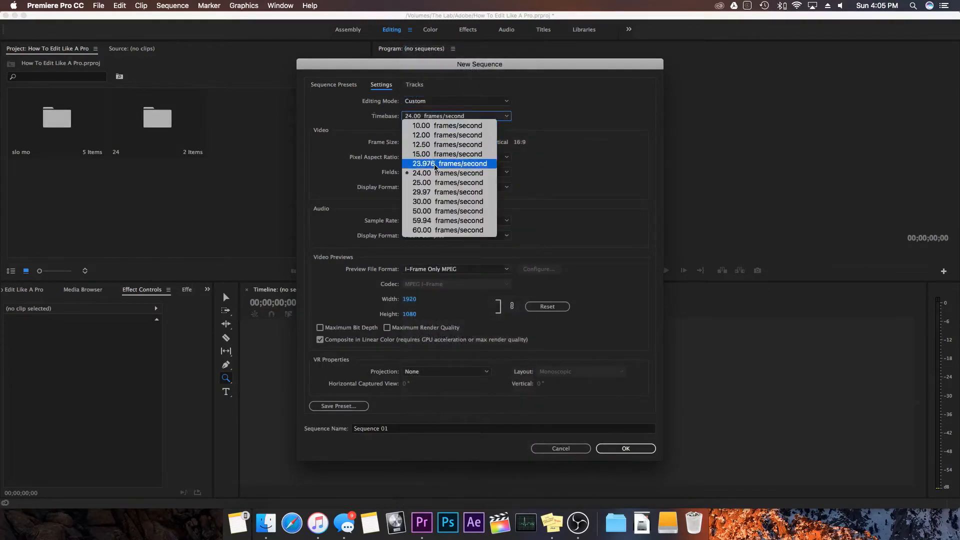
pyautogui.click(316, 138)
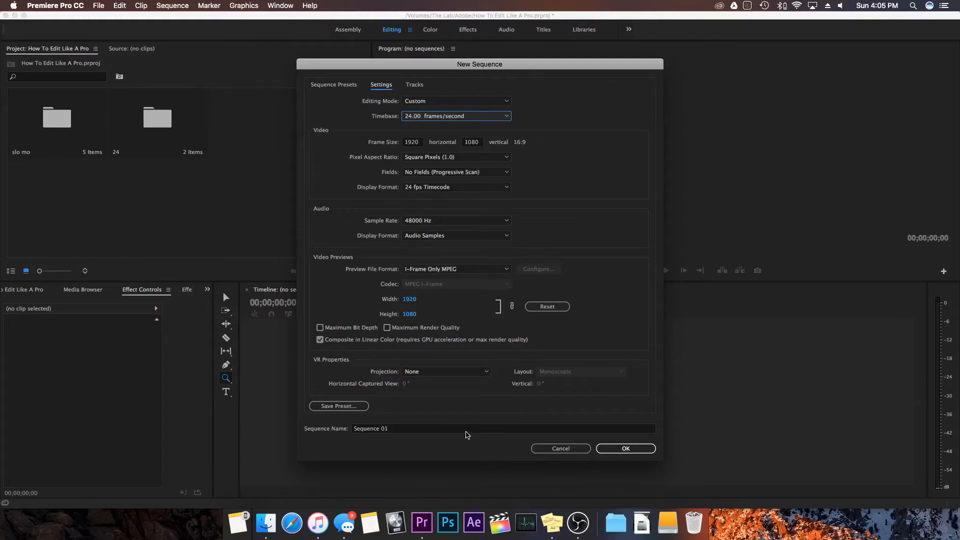
# - Name the sequence ROugh and create it
pyautogui.click(449, 433)
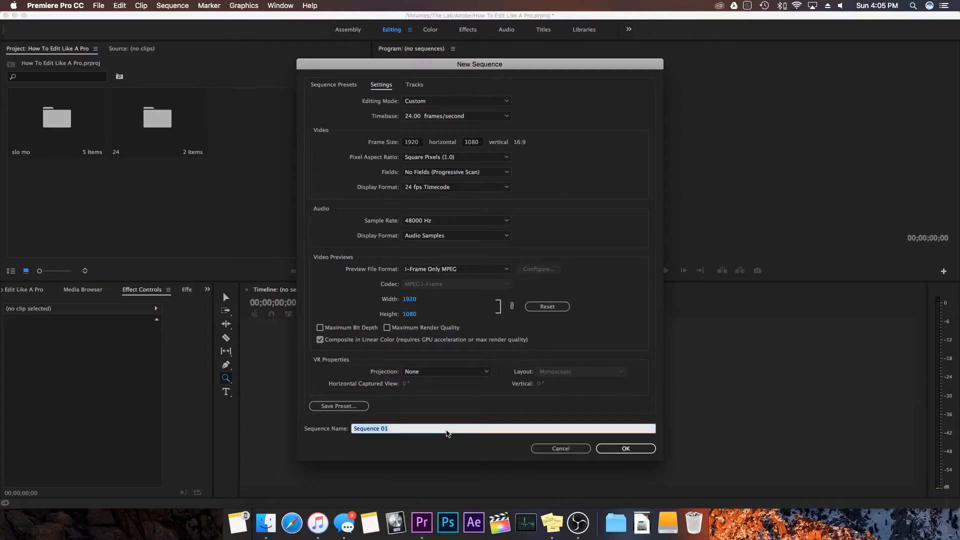
pyautogui.write('ROugh')
pyautogui.press('Return')
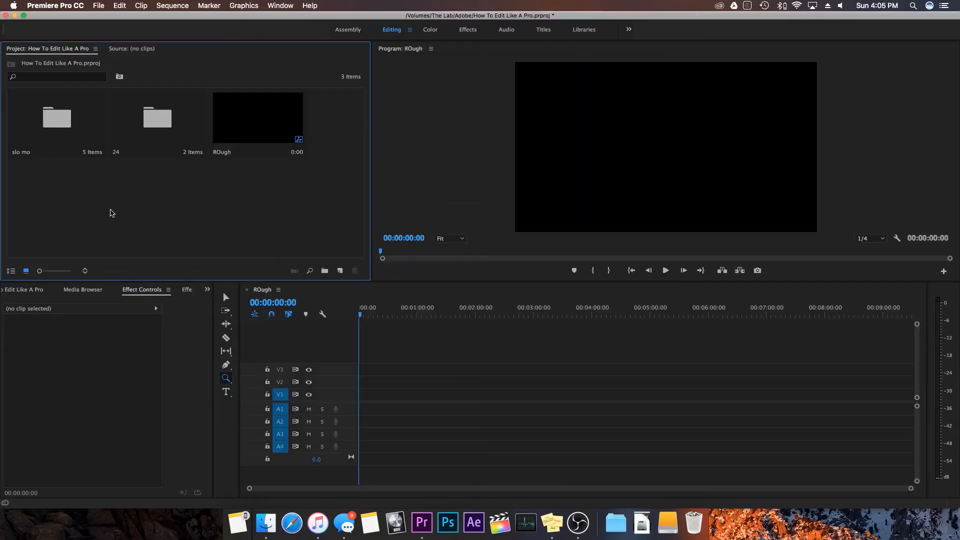
# - Interpret all five clips in the slo mo bin at an assumed frame rate of 23.976 fps
pyautogui.doubleClick(58, 127)
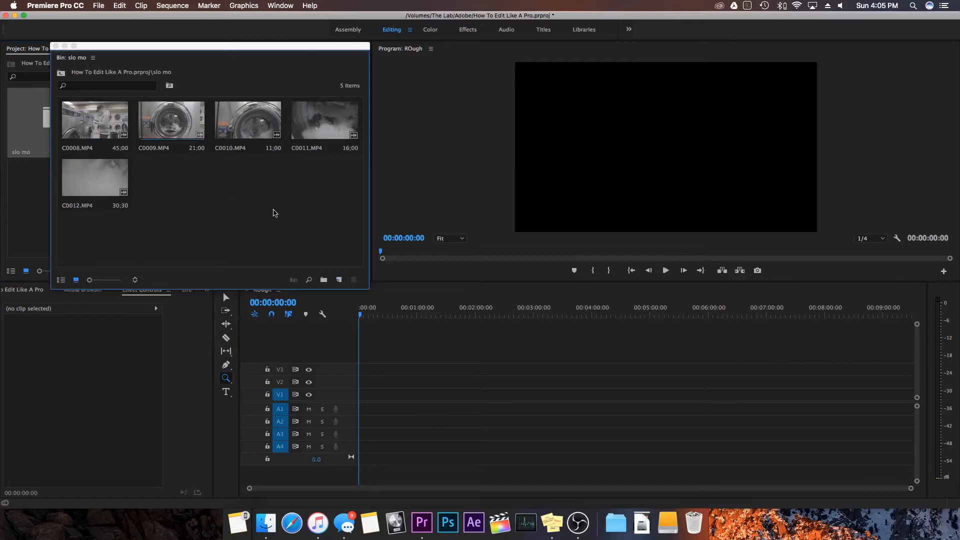
pyautogui.moveTo(351, 222); pyautogui.dragTo(98, 122)
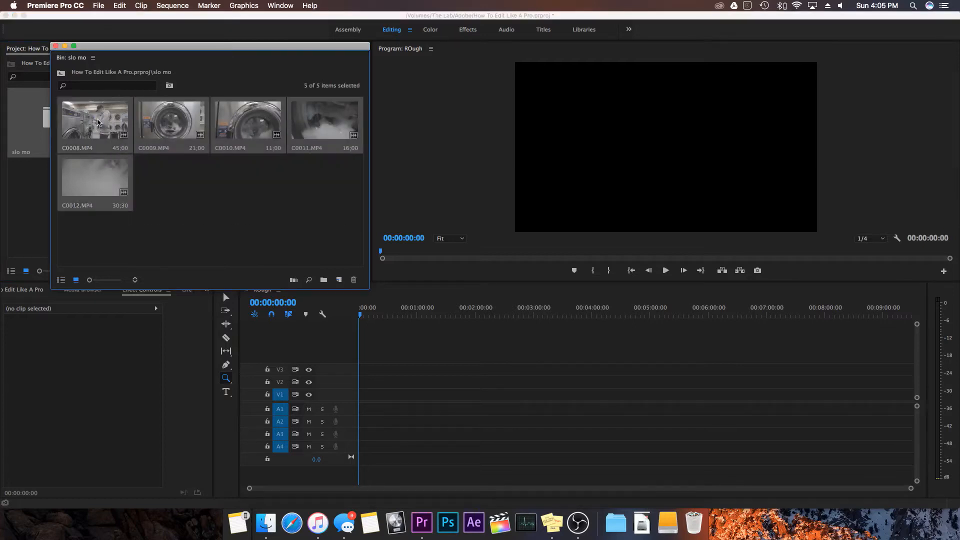
pyautogui.rightClick(99, 122)
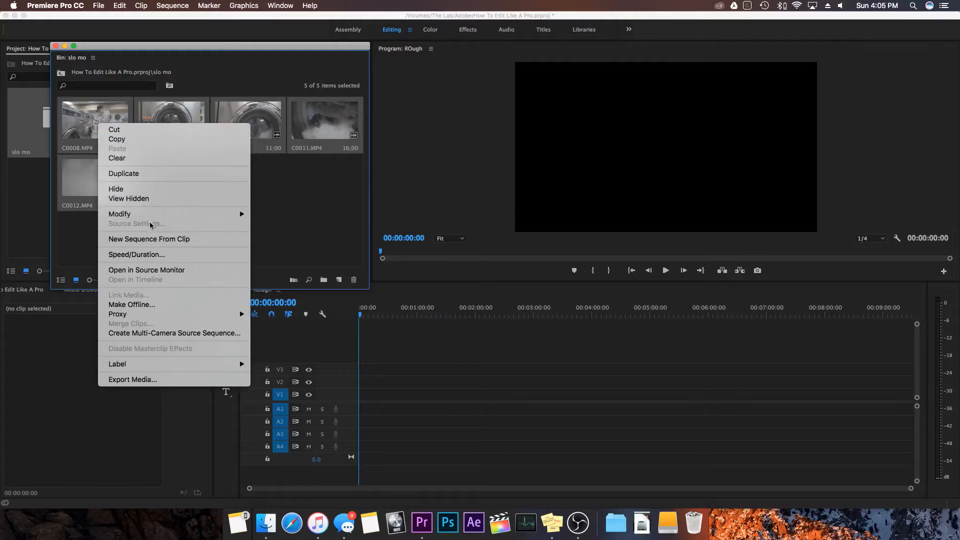
pyautogui.moveTo(149, 217)
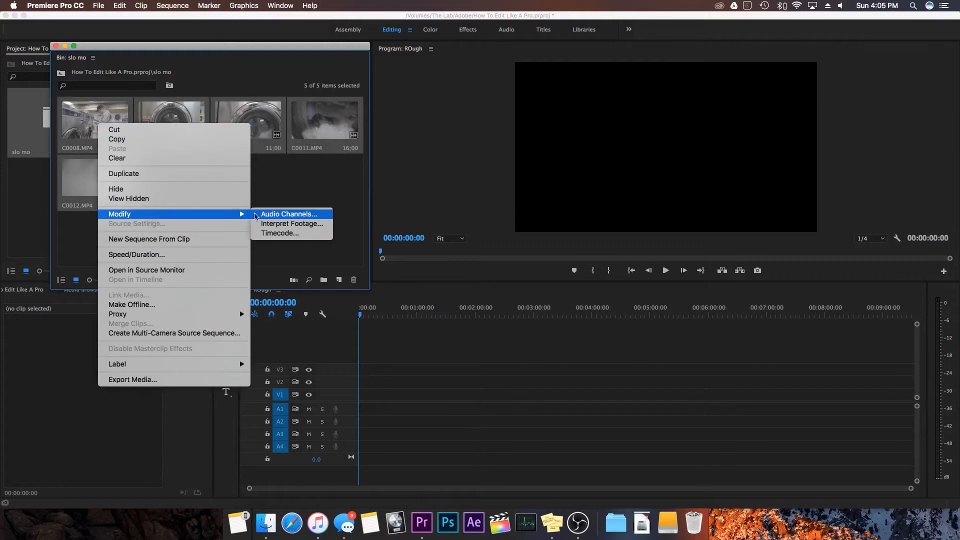
pyautogui.click(292, 225)
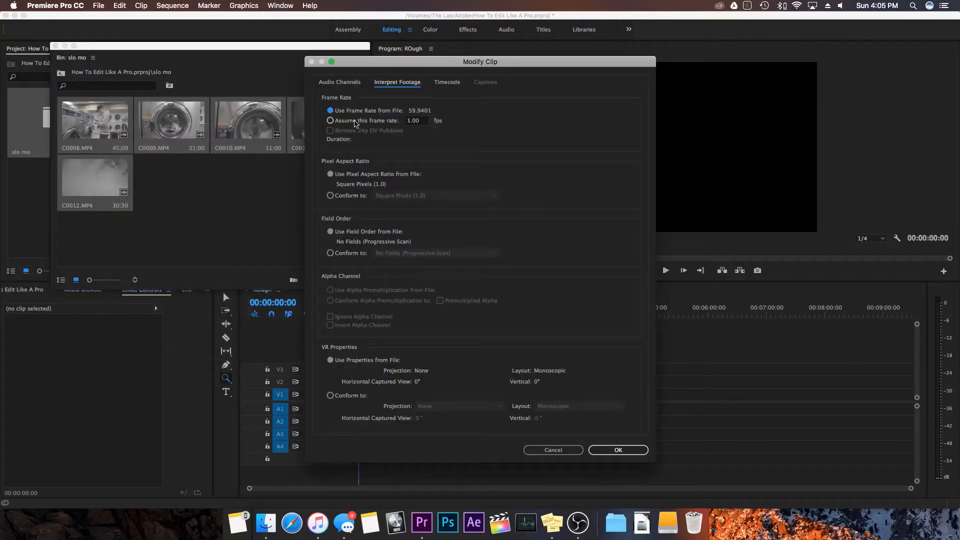
pyautogui.click(352, 121)
pyautogui.write('23,976')
pyautogui.press('Return')
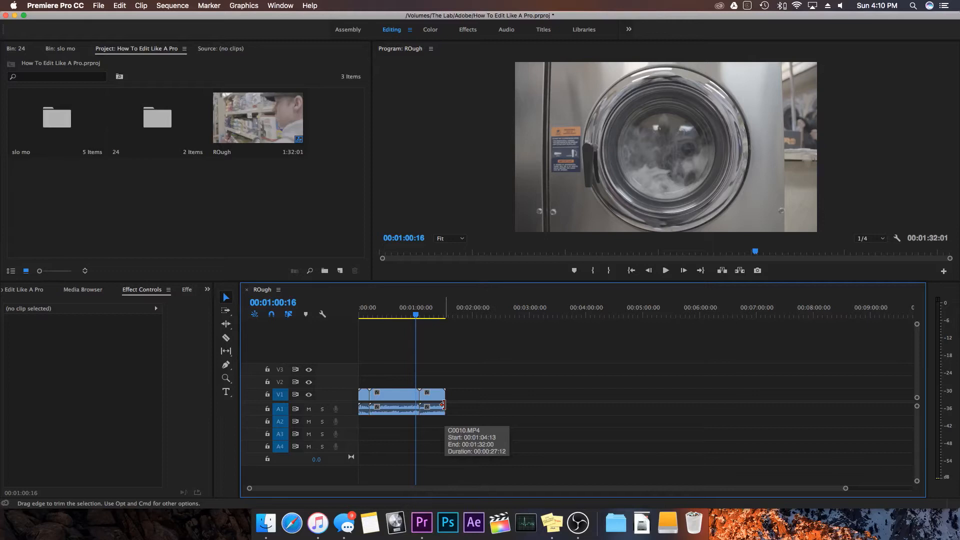
# - Place the playhead at 00:00:59:02 and lay an adjustment layer on V2 over the full length of the clips
pyautogui.click(422, 315)
pyautogui.moveTo(422, 315); pyautogui.dragTo(414, 315)
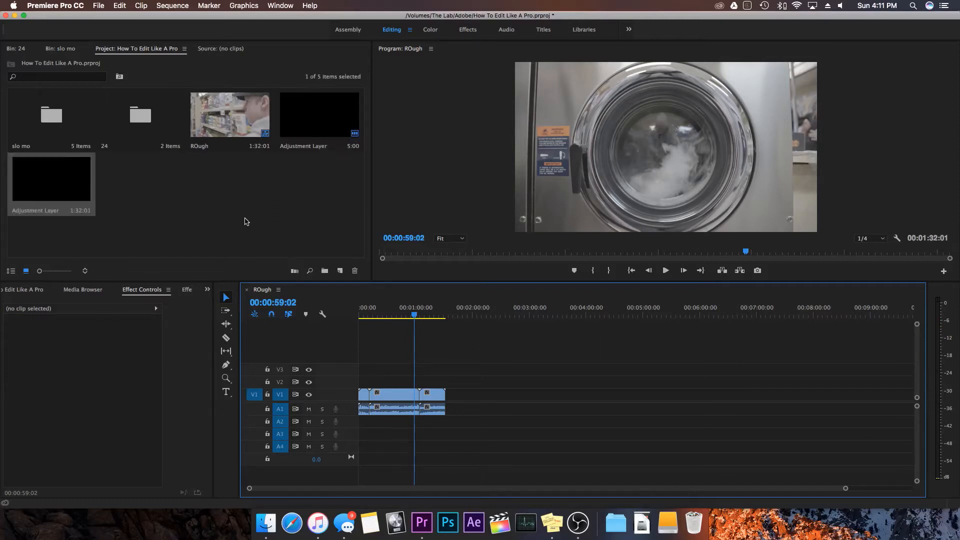
pyautogui.click(248, 218)
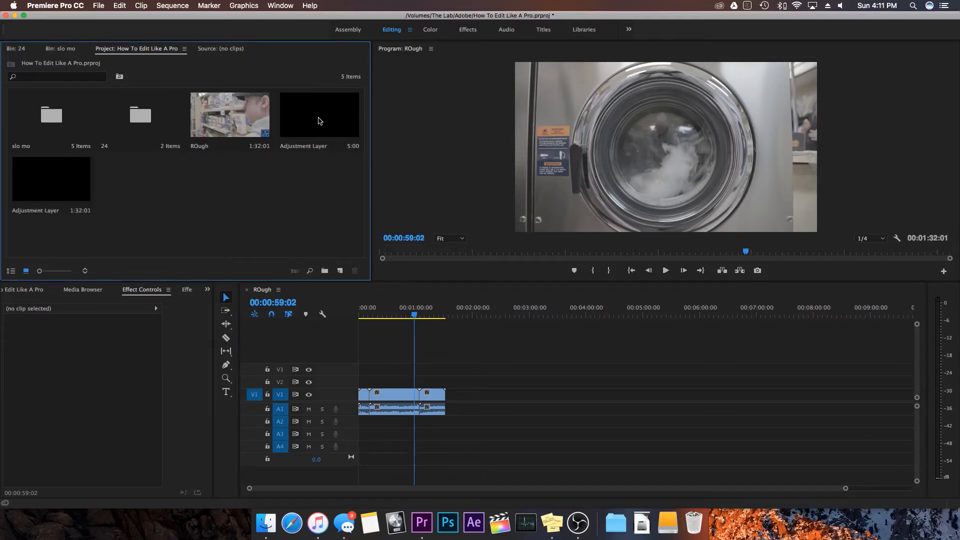
pyautogui.moveTo(319, 122); pyautogui.dragTo(451, 372)
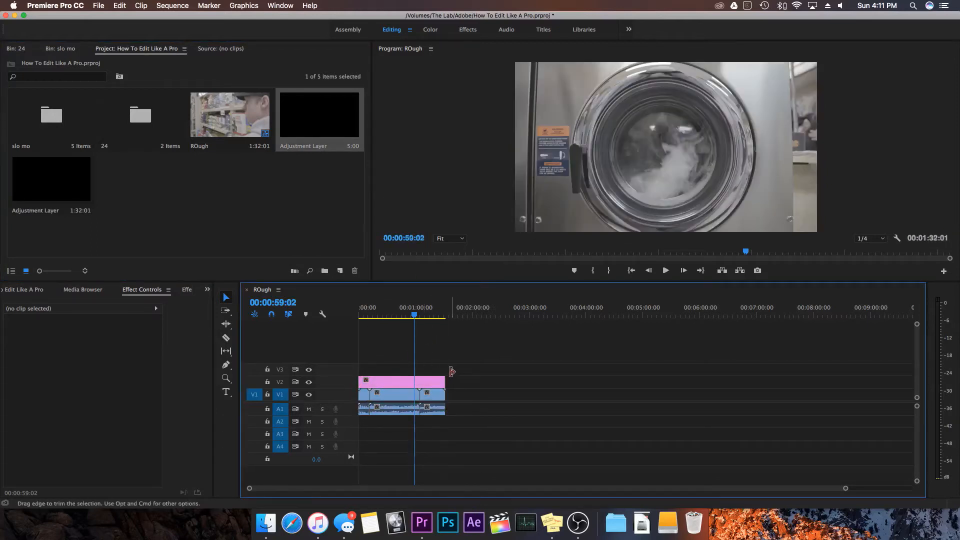
# - In the Color workspace, apply the SLOG2 PERFECT preset to the V2 adjustment layer and compare the picture with and without it
pyautogui.click(436, 382)
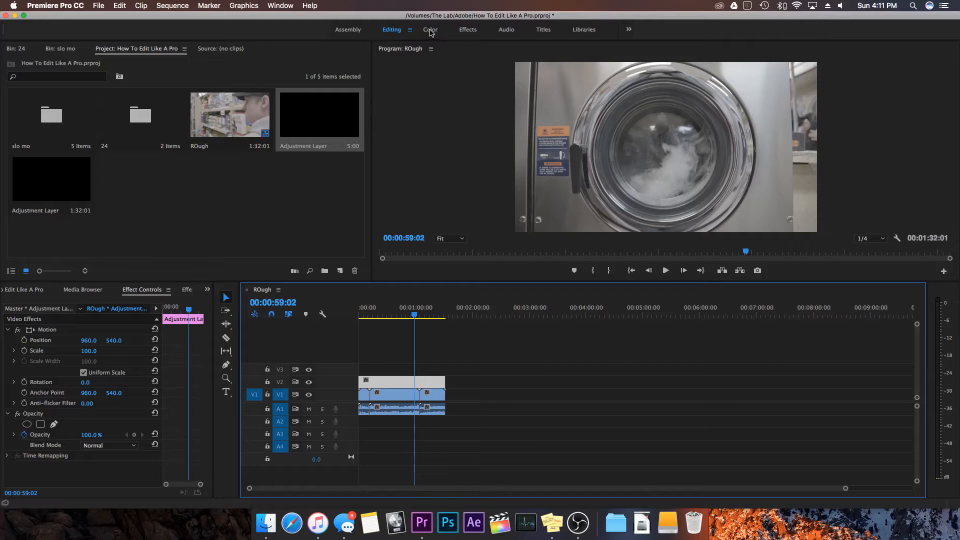
pyautogui.click(281, 7)
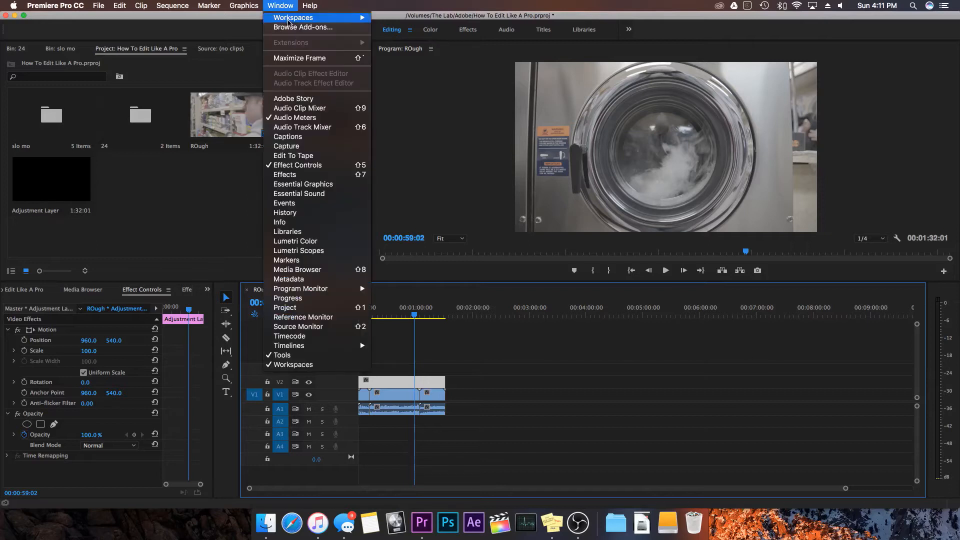
pyautogui.moveTo(289, 20)
pyautogui.click(395, 46)
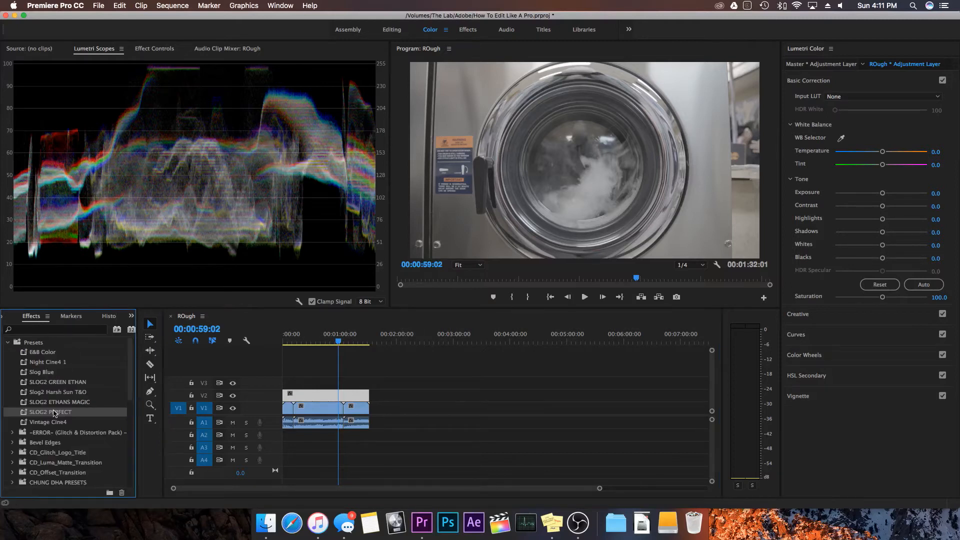
pyautogui.moveTo(53, 412); pyautogui.dragTo(307, 396)
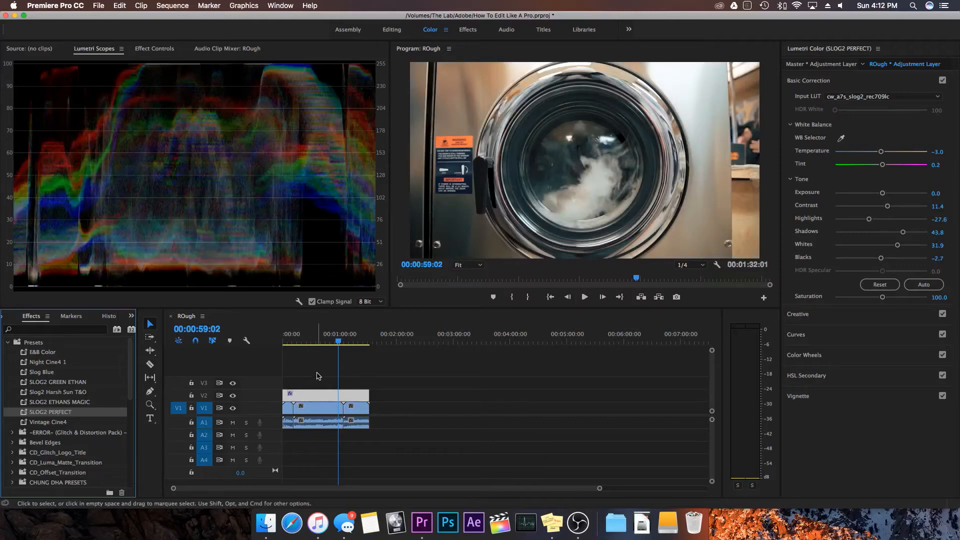
pyautogui.click(233, 395)
pyautogui.click(233, 396)
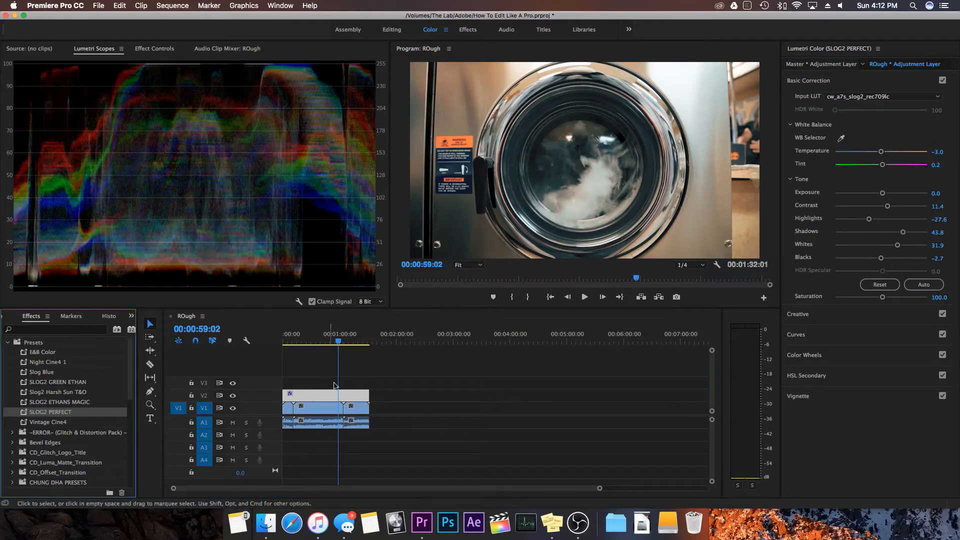
# - Return to the Editing workspace and open the media export settings for the ROugh sequence
pyautogui.click(393, 30)
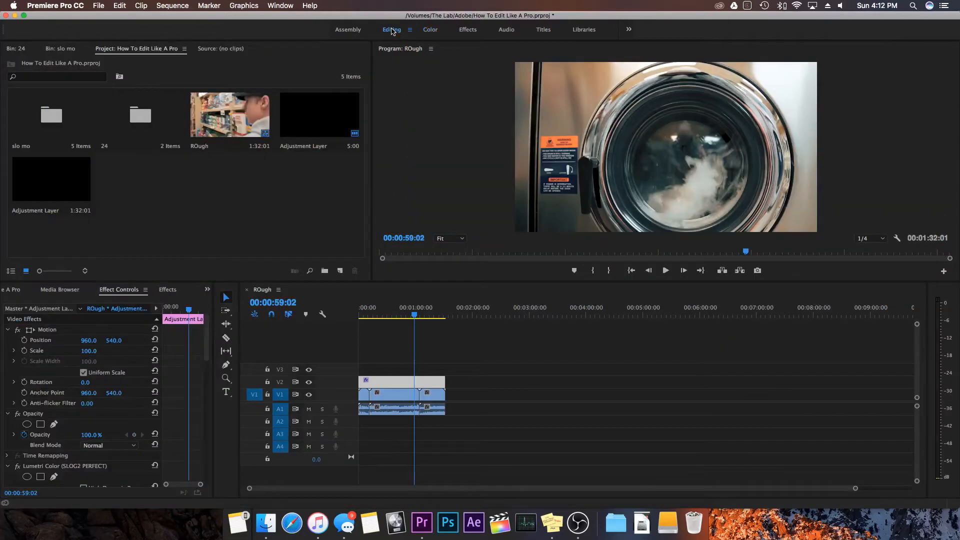
pyautogui.click(384, 432)
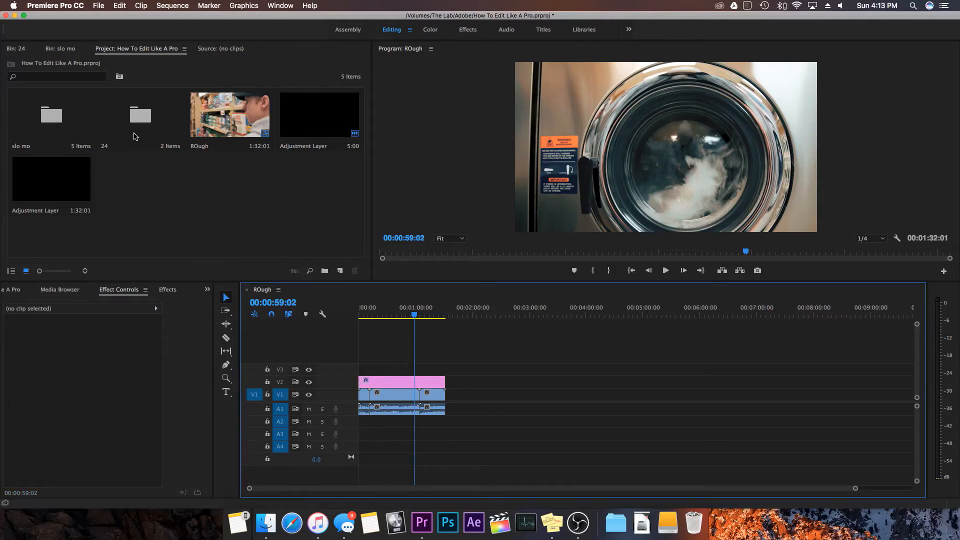
pyautogui.click(98, 6)
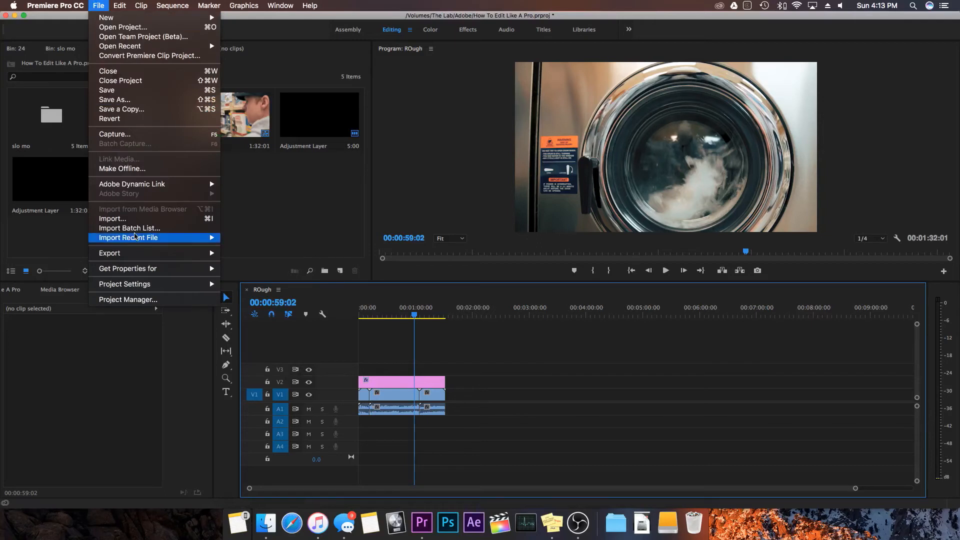
pyautogui.moveTo(161, 258)
pyautogui.click(246, 253)
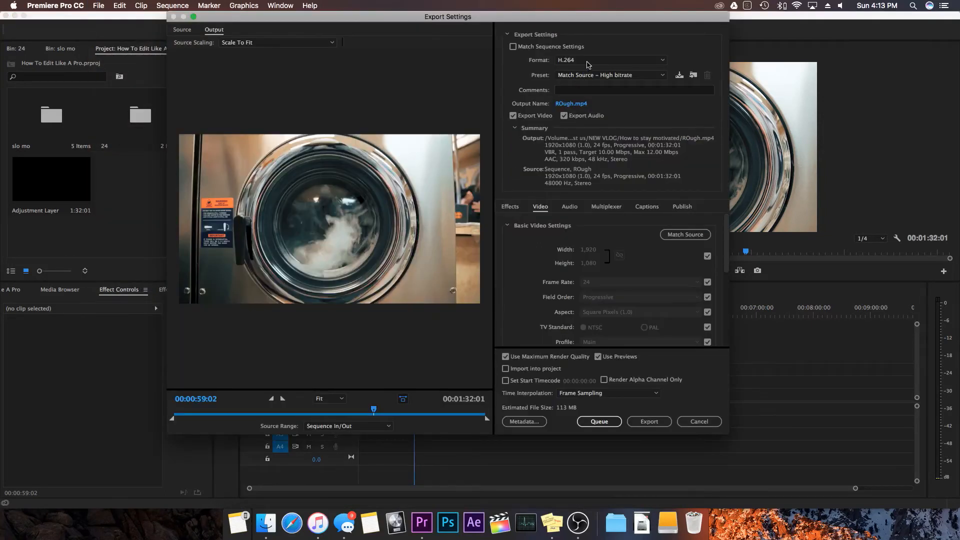
# - Set the export to H.264 format with the YOUTUBE 1080 preset and check the output file's save location
pyautogui.click(589, 64)
pyautogui.click(596, 53)
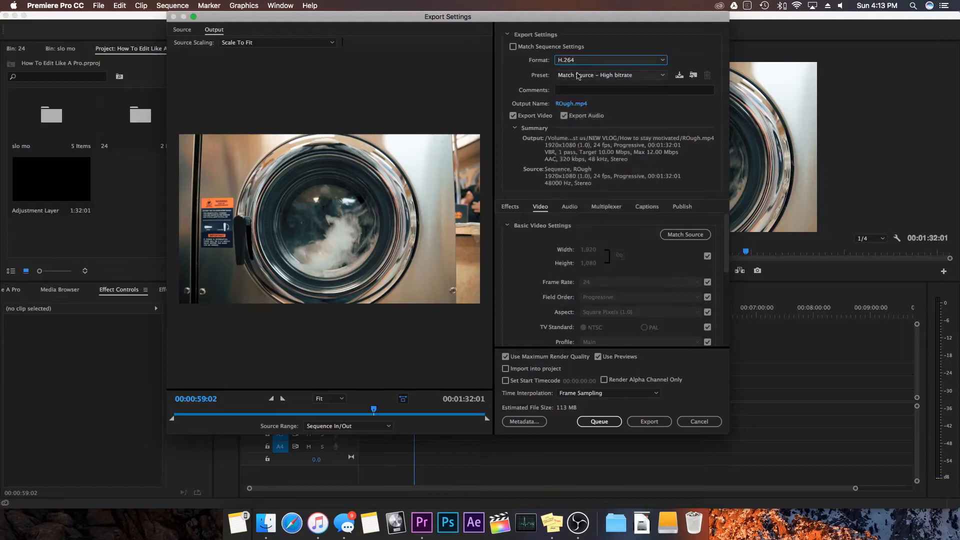
pyautogui.click(579, 75)
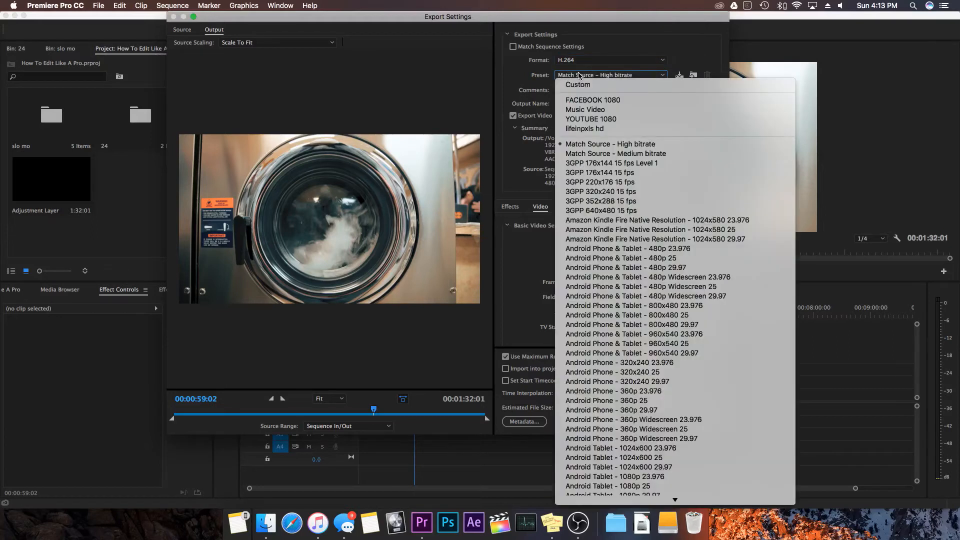
pyautogui.click(589, 119)
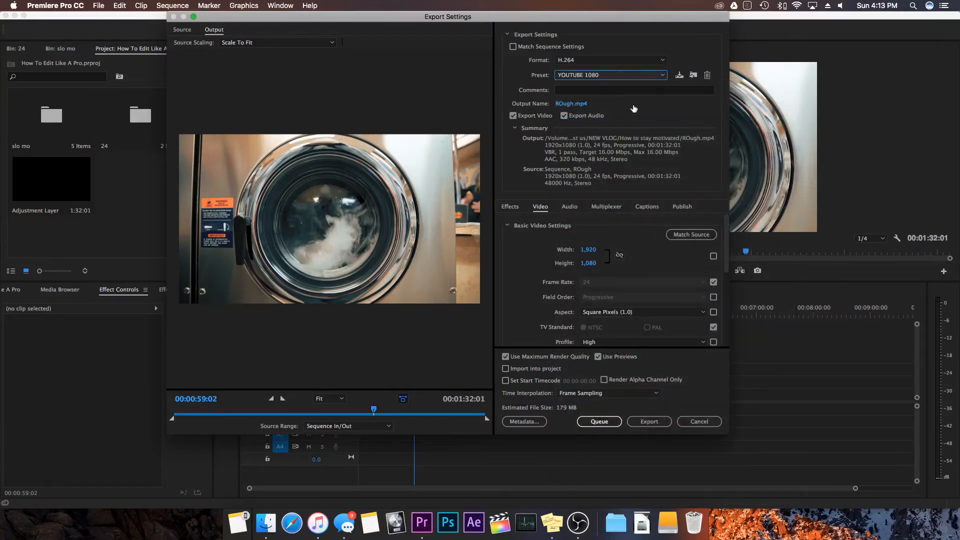
pyautogui.click(570, 103)
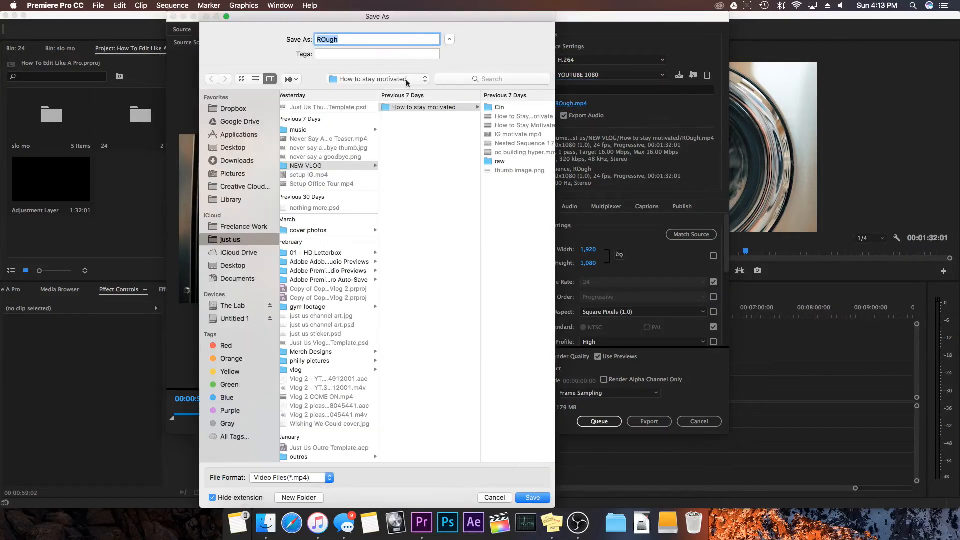
pyautogui.click(495, 498)
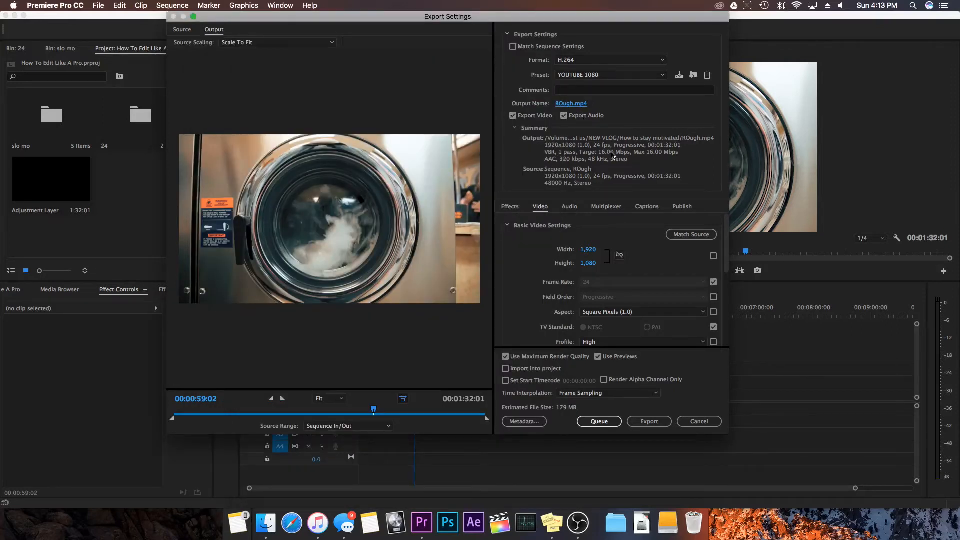
# - Enable rendering at maximum depth in the video settings, review the bitrate settings and export the sequence
pyautogui.scroll(-3, 634, 249)
pyautogui.scroll(3, 633, 249)
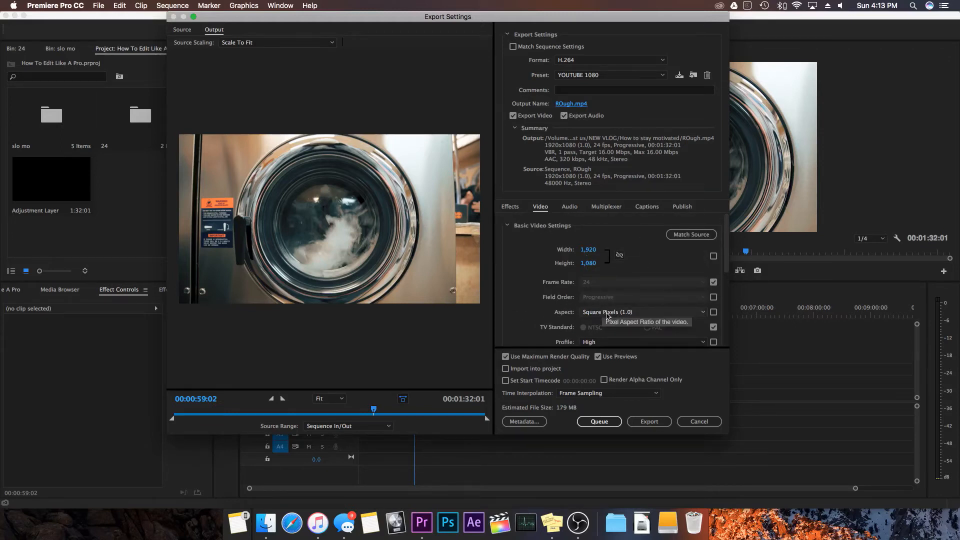
pyautogui.scroll(-5, 575, 280)
pyautogui.click(542, 236)
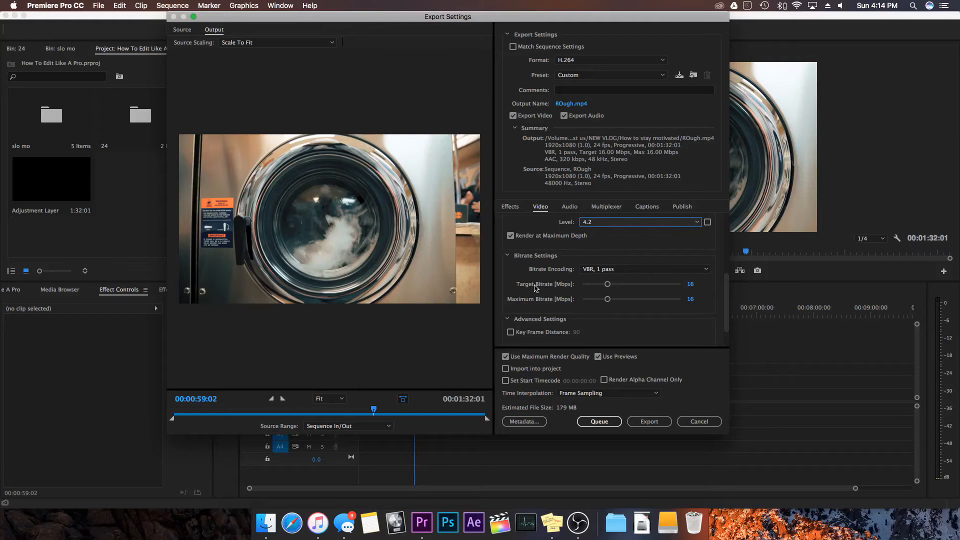
pyautogui.scroll(-1, 535, 288)
pyautogui.scroll(-1, 535, 289)
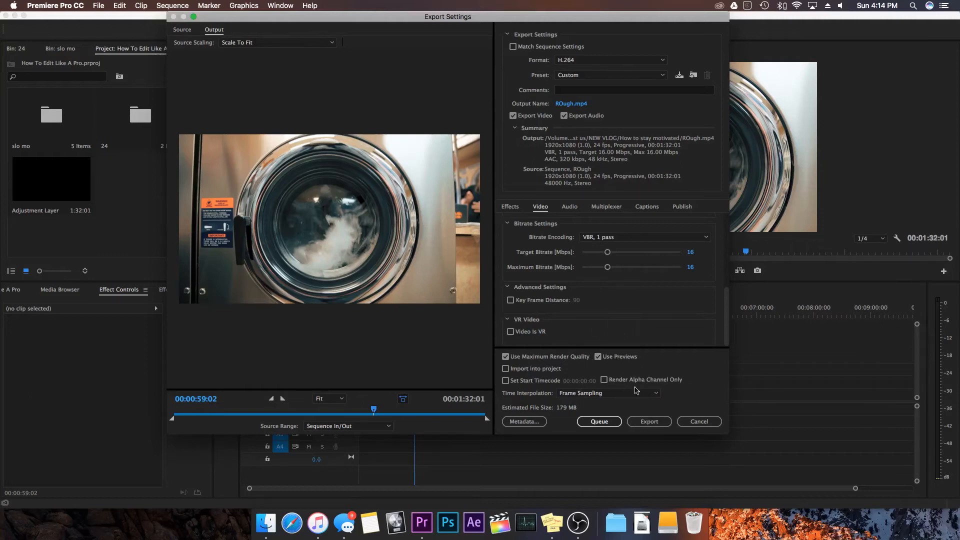
pyautogui.click(641, 425)
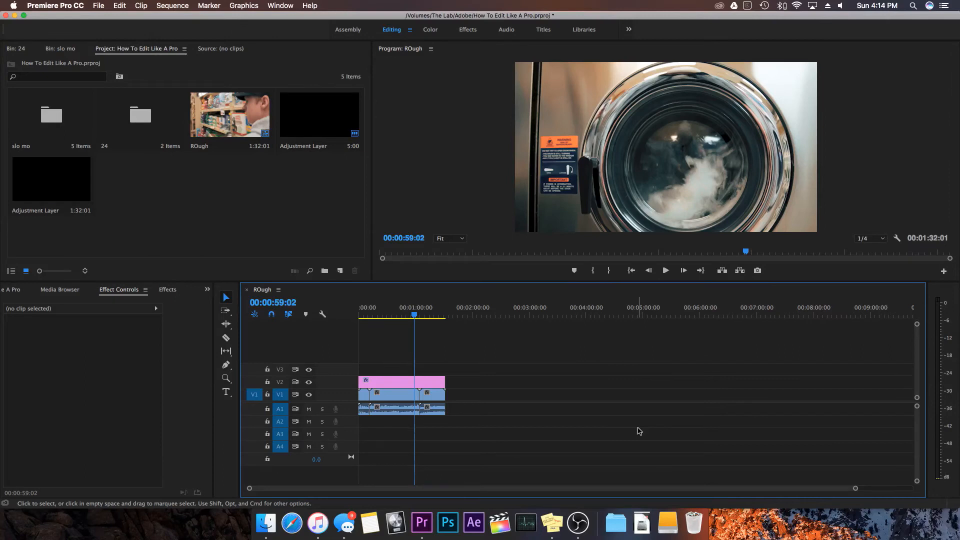